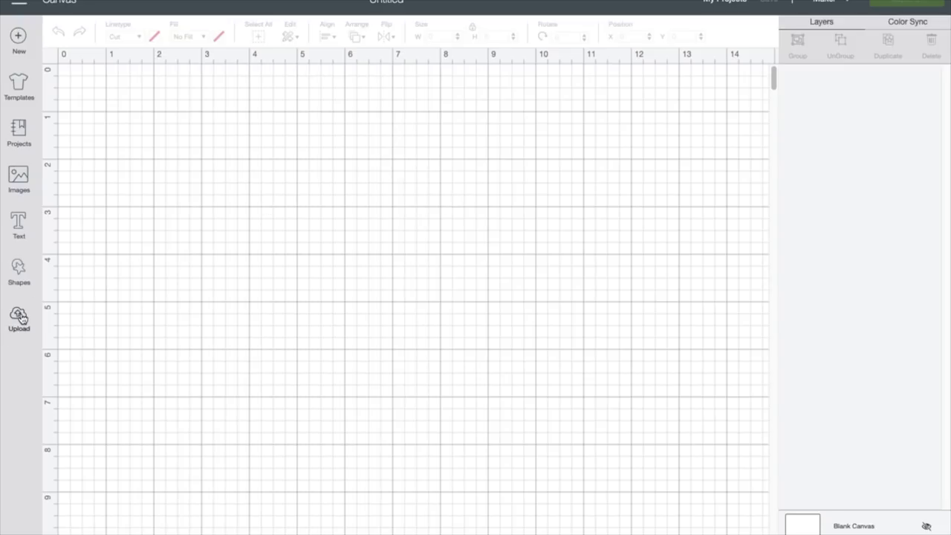
Insert a circle shape on the canvas and set its width and height to 2.3 inches.
left_click(20, 269)
left_click(117, 183)
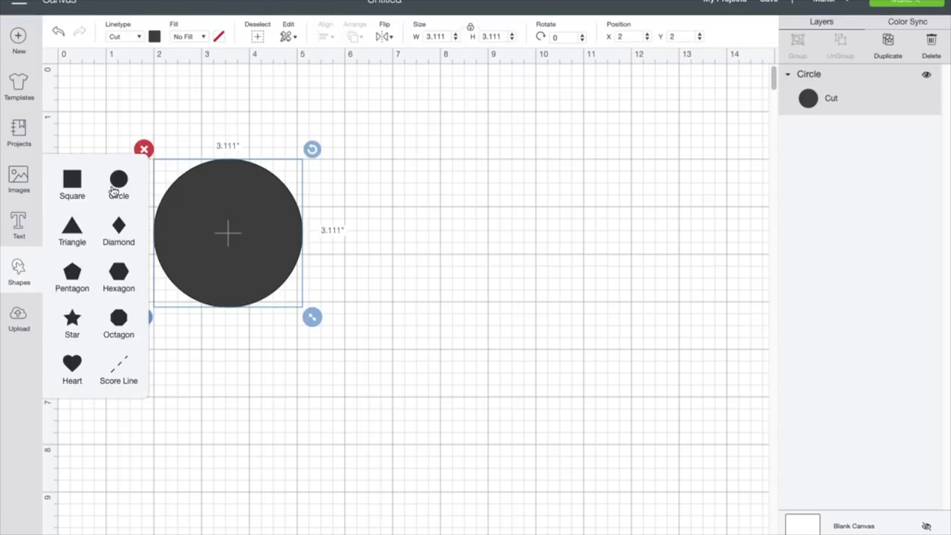
left_click(337, 273)
left_click(244, 236)
left_click(445, 35)
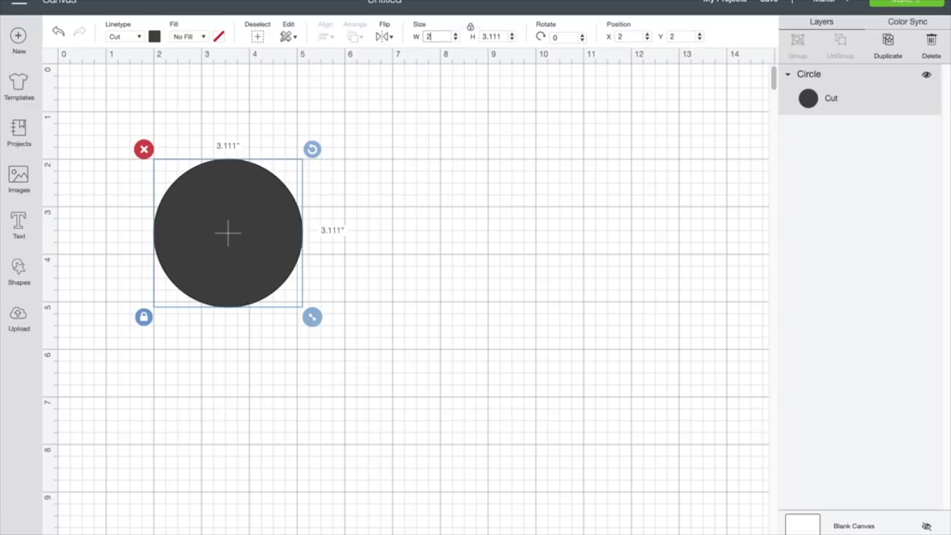
left_click(502, 37)
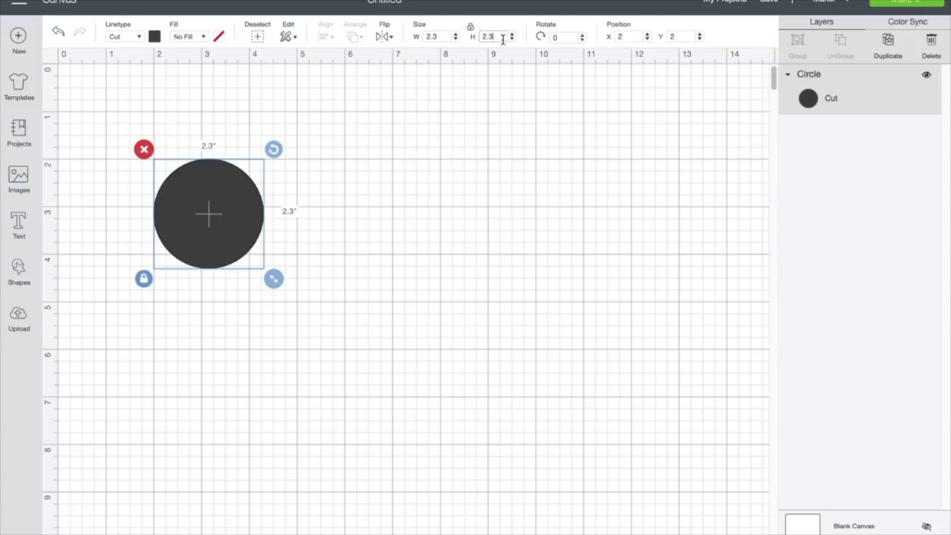
Add a second circle beside the first and set its width and height to 2.4 inches.
key("ctrl+v")
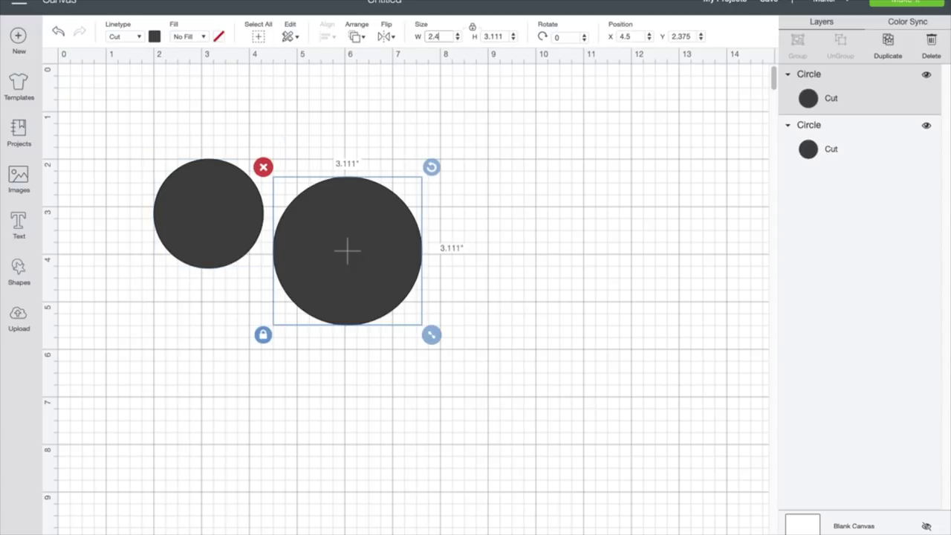
type("2.4")
left_click(503, 38)
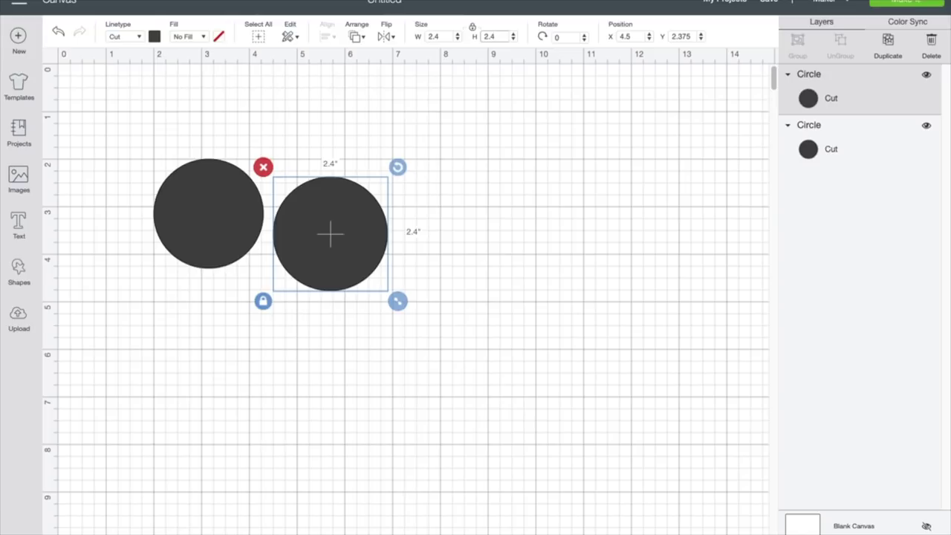
Arrange the two circles side by side near the top of the canvas, with a wide gap between them.
left_click(227, 204)
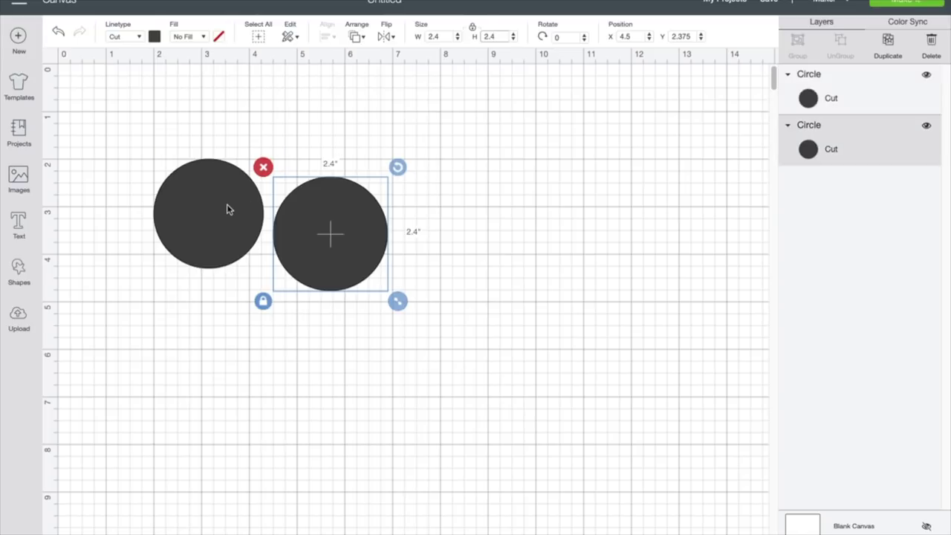
left_click_drag(227, 208, 198, 176)
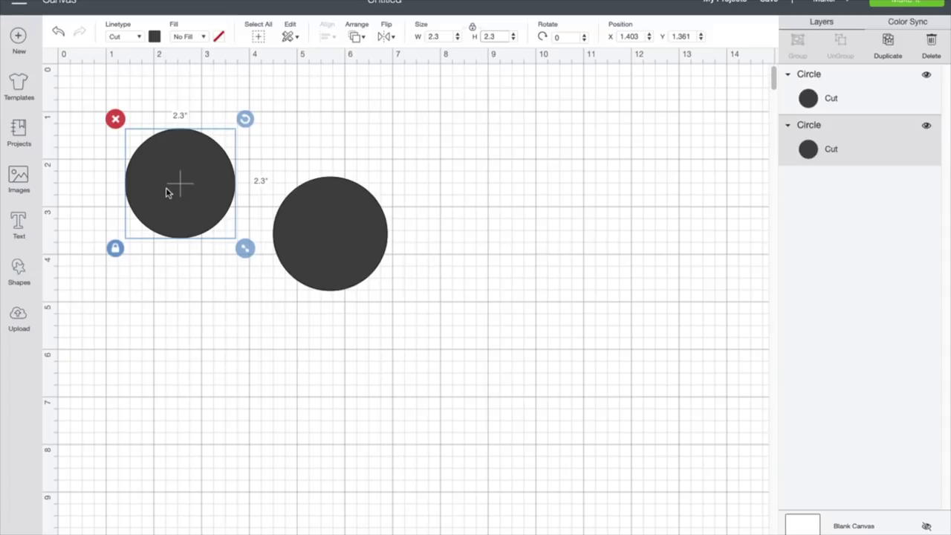
left_click_drag(335, 253, 301, 214)
left_click_drag(193, 203, 154, 163)
left_click_drag(312, 248, 295, 194)
left_click_drag(136, 182, 140, 217)
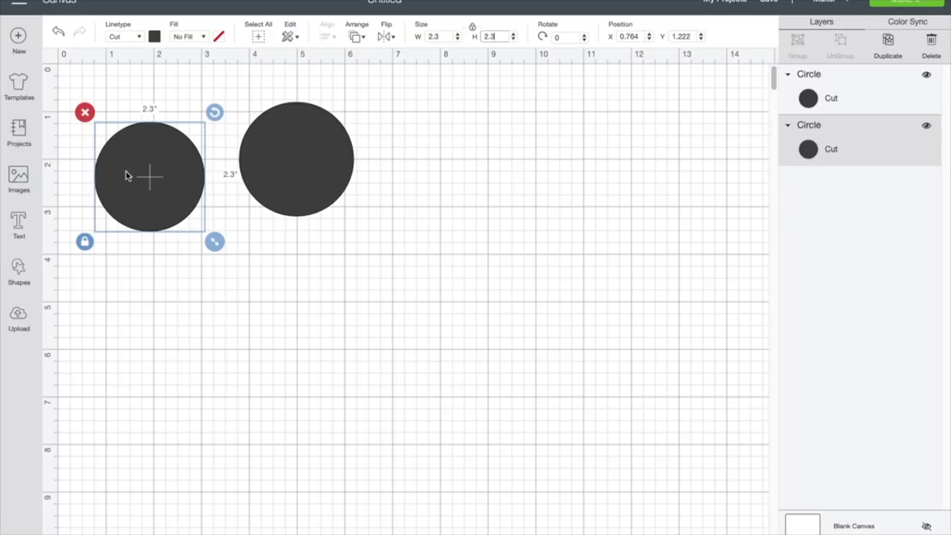
left_click(269, 154)
left_click_drag(295, 157, 321, 165)
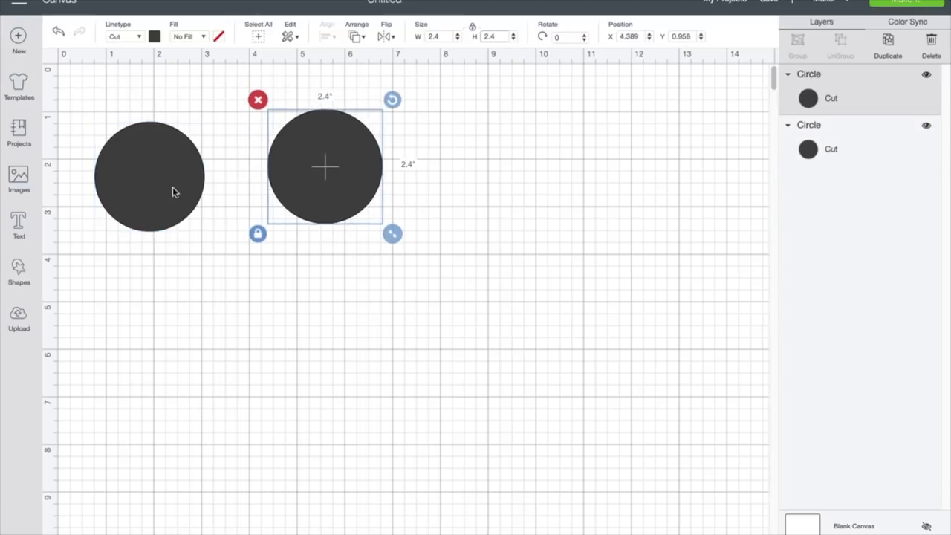
left_click_drag(176, 191, 155, 155)
left_click_drag(334, 180, 282, 150)
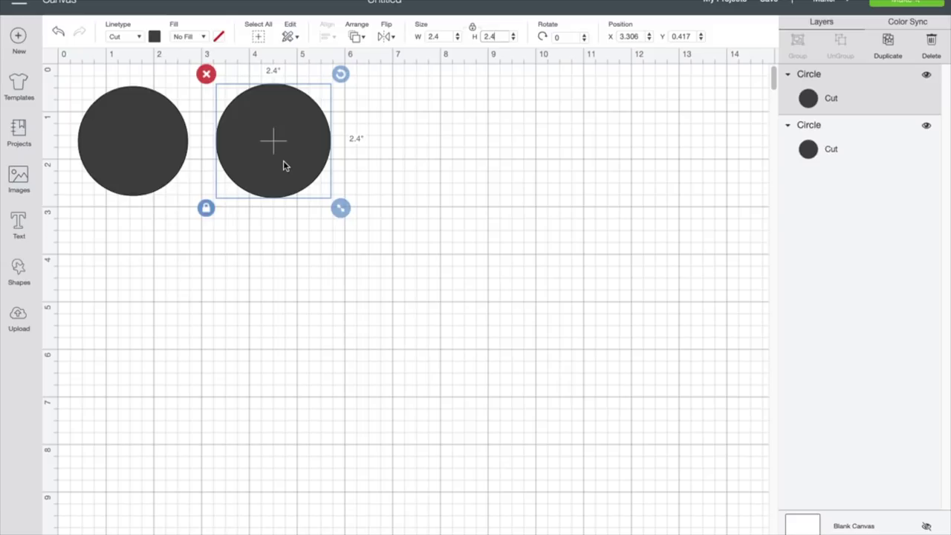
left_click_drag(283, 161, 317, 163)
left_click_drag(135, 160, 153, 158)
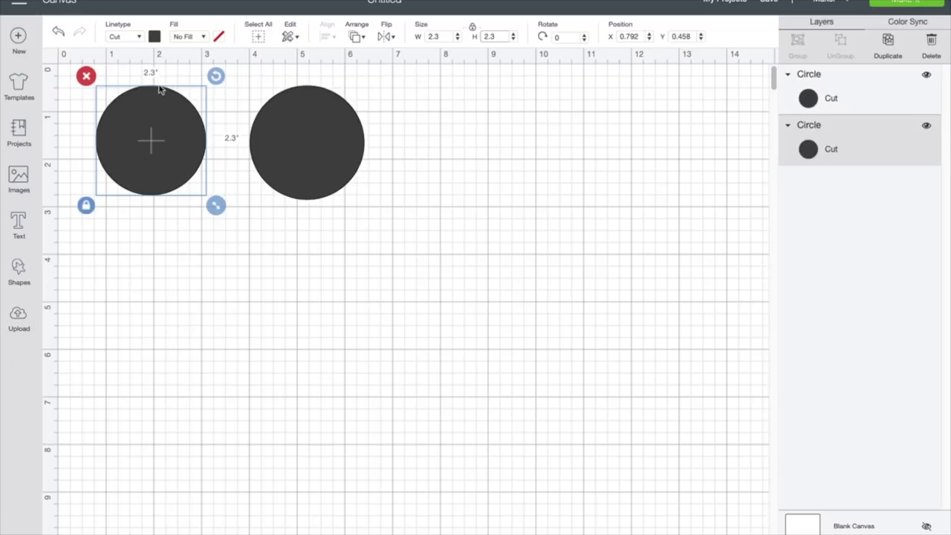
left_click_drag(323, 153, 376, 158)
Duplicate both the 2.3-inch circle and the 2.4-inch circle.
right_click(163, 147)
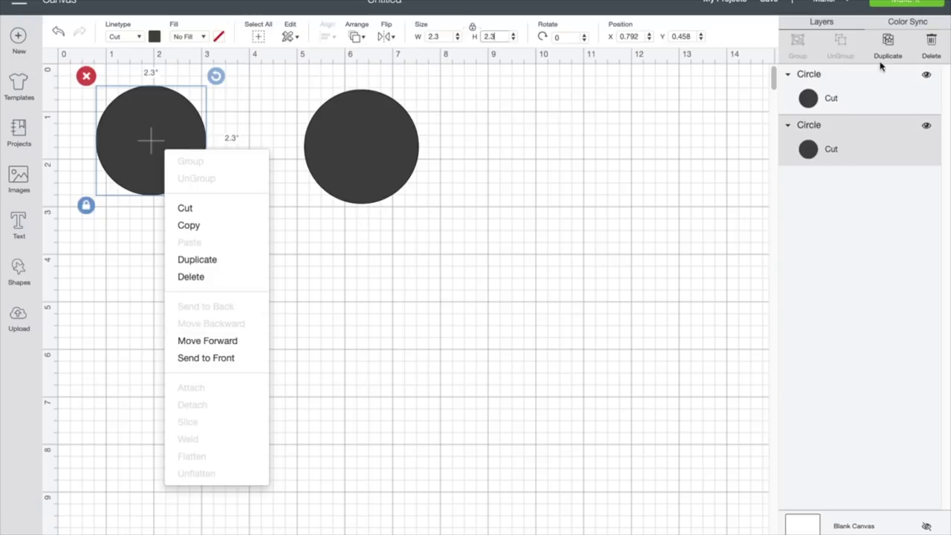
left_click(186, 262)
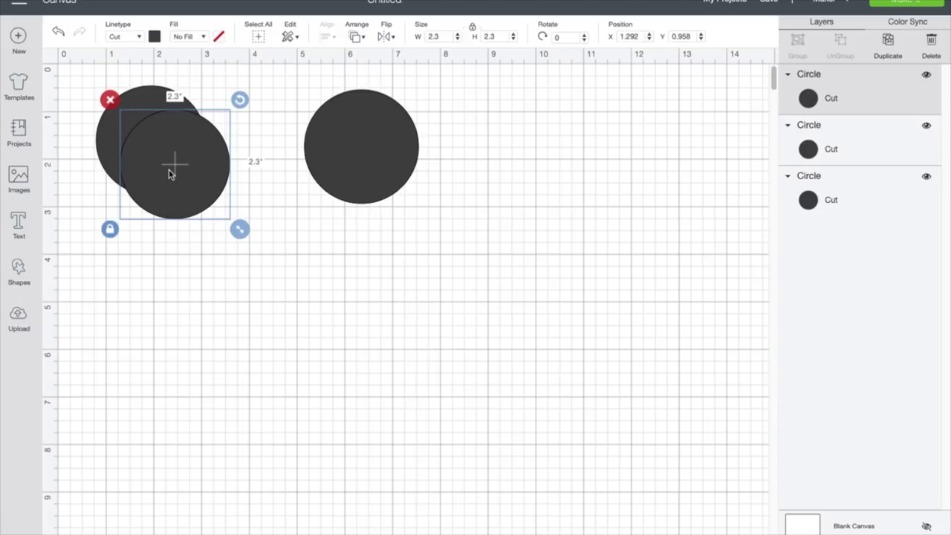
right_click(170, 173)
left_click(175, 156)
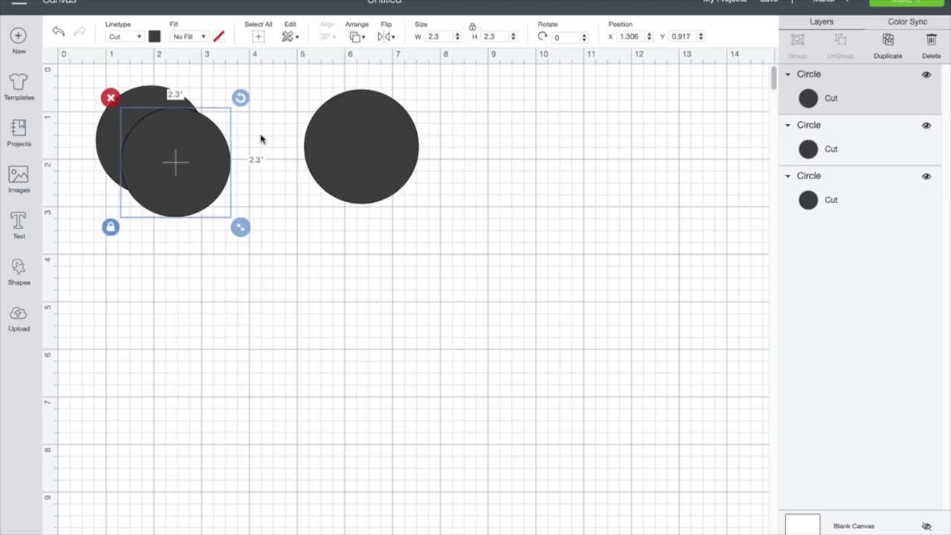
left_click(364, 170)
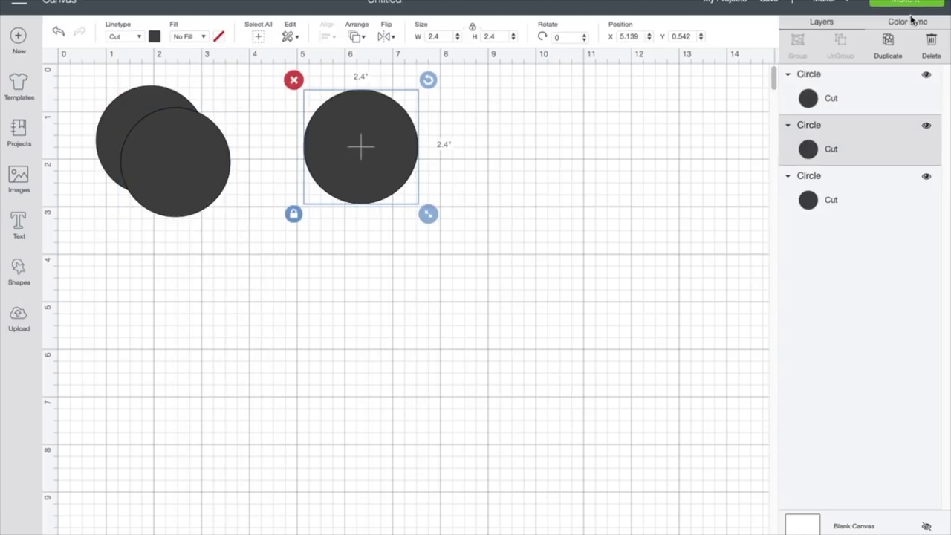
left_click(887, 43)
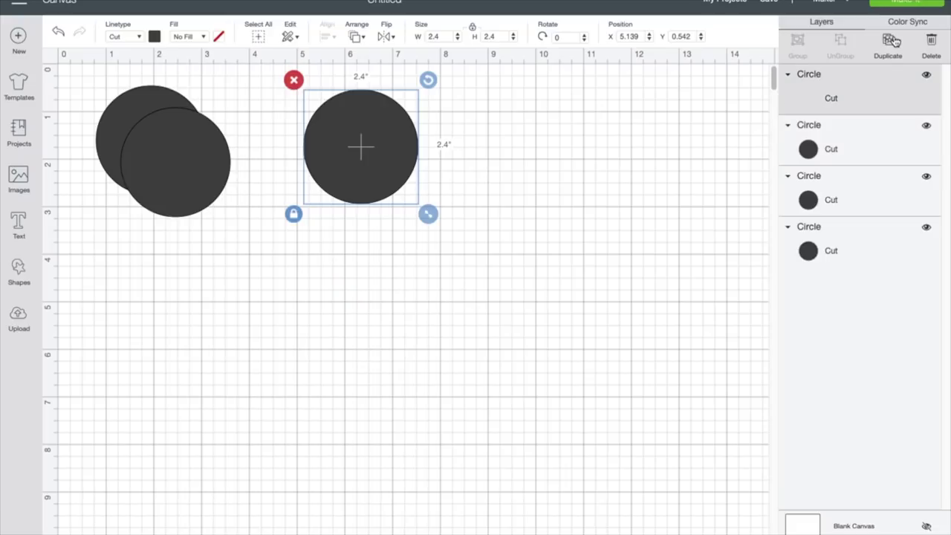
Spread the four circles into one row, with the two 2.3-inch circles first and the two 2.4-inch circles after them.
left_click_drag(437, 186, 536, 166)
left_click_drag(382, 181, 403, 174)
left_click_drag(168, 168, 258, 156)
left_click_drag(132, 153, 121, 157)
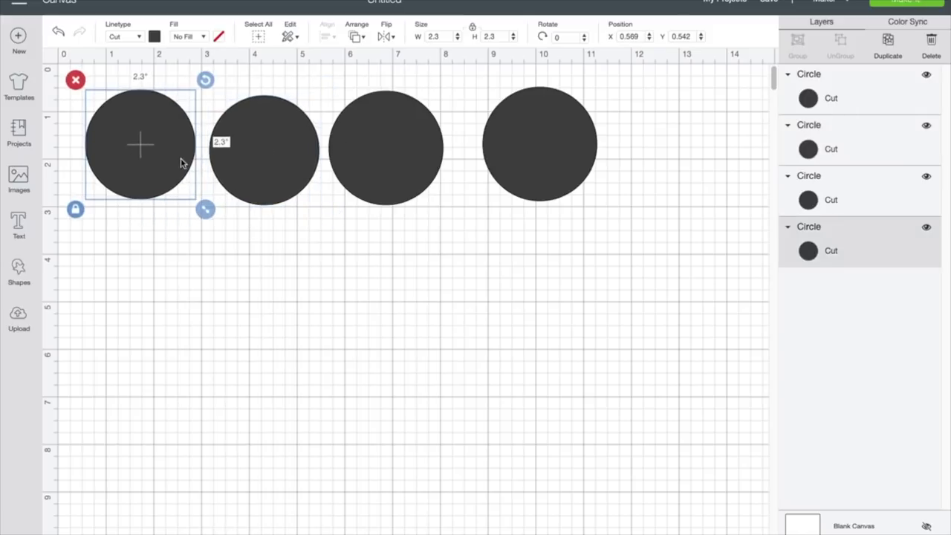
left_click_drag(393, 176, 399, 170)
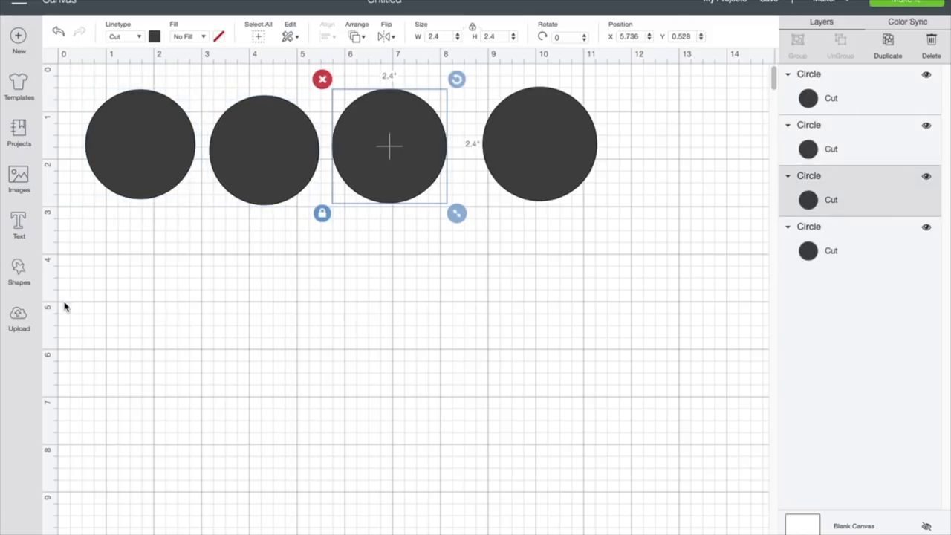
Insert the uploaded faze logo and Legacy image, and move the faze logo to empty space below the circles.
left_click(23, 316)
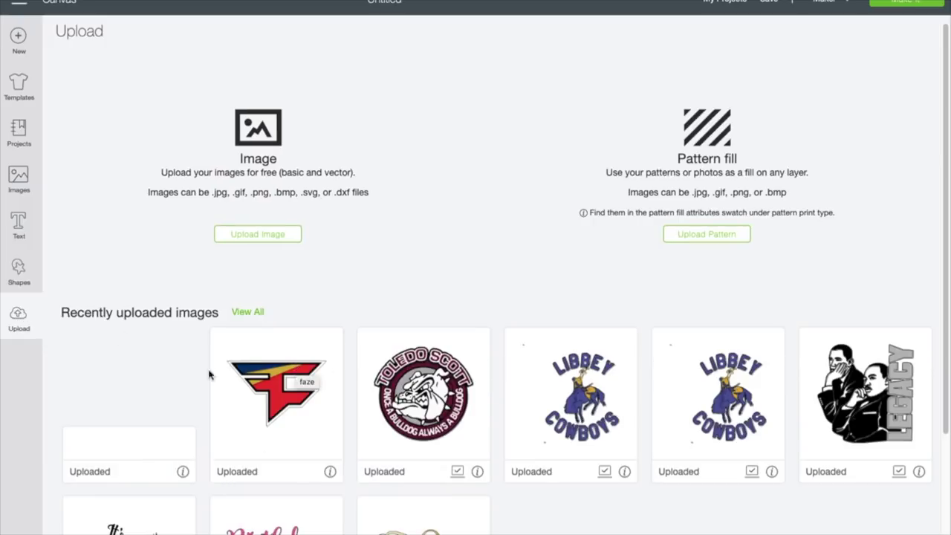
left_click(268, 383)
scroll(431, 422, "down", 1)
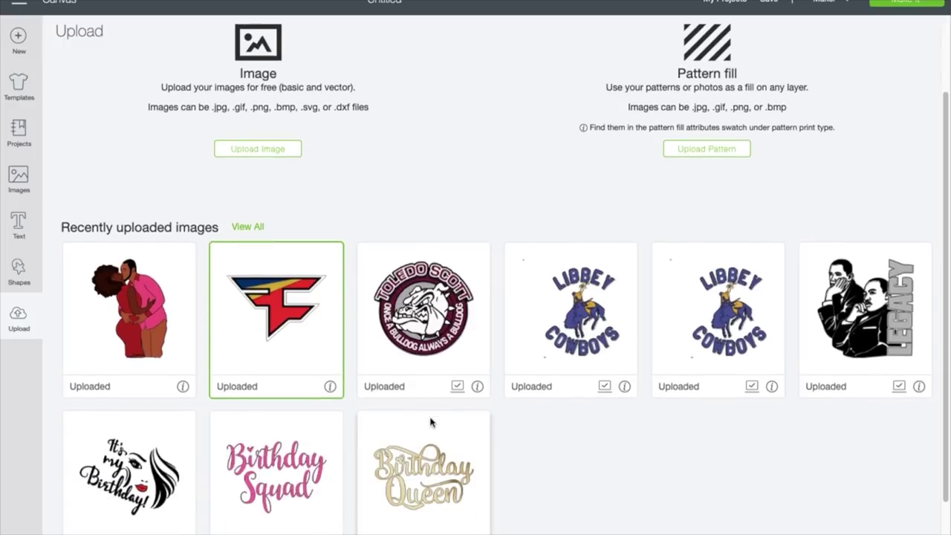
scroll(428, 387, "down", 1)
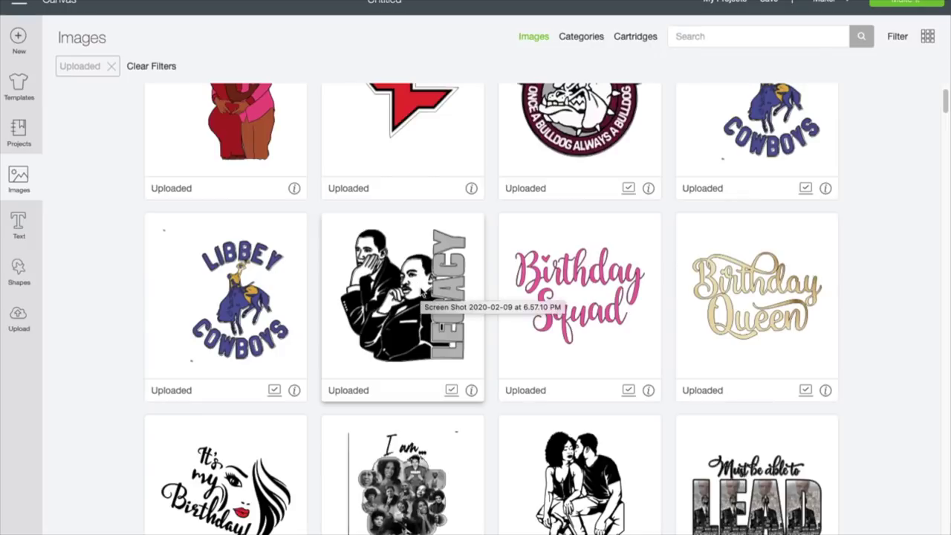
left_click(422, 293)
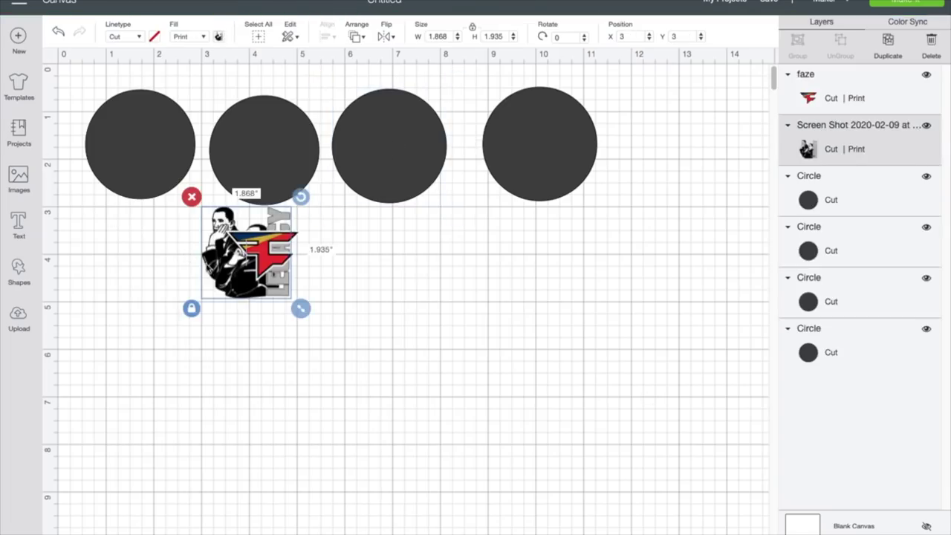
left_click_drag(255, 295, 457, 428)
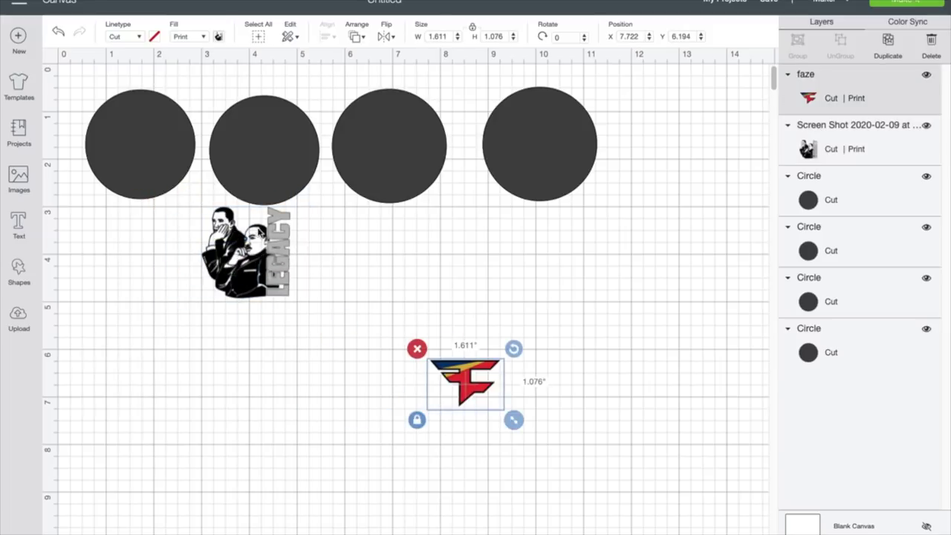
Place the Legacy image on the third circle, unlock its proportions and resize it to about 1.87 by 1.81 inches.
left_click(161, 159)
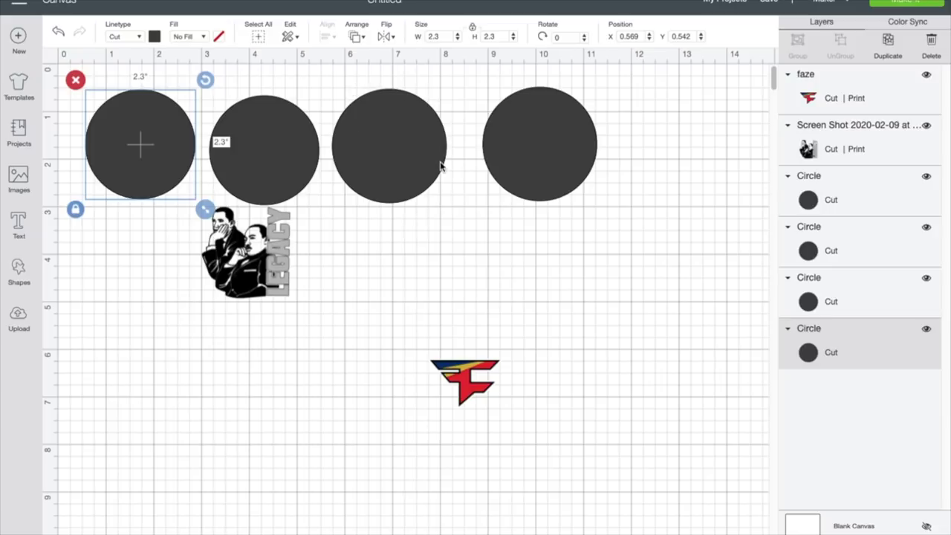
left_click_drag(254, 266, 394, 159)
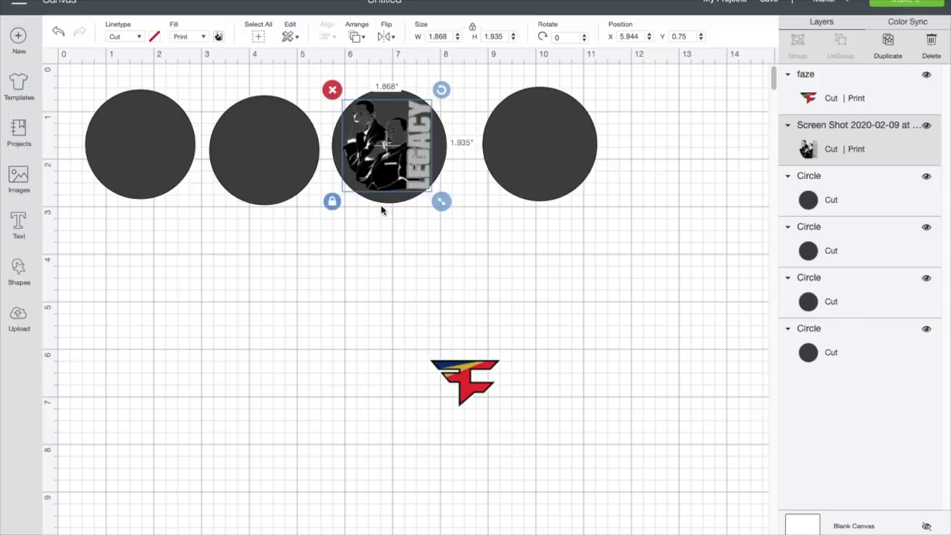
left_click(332, 202)
left_click_drag(441, 201, 440, 196)
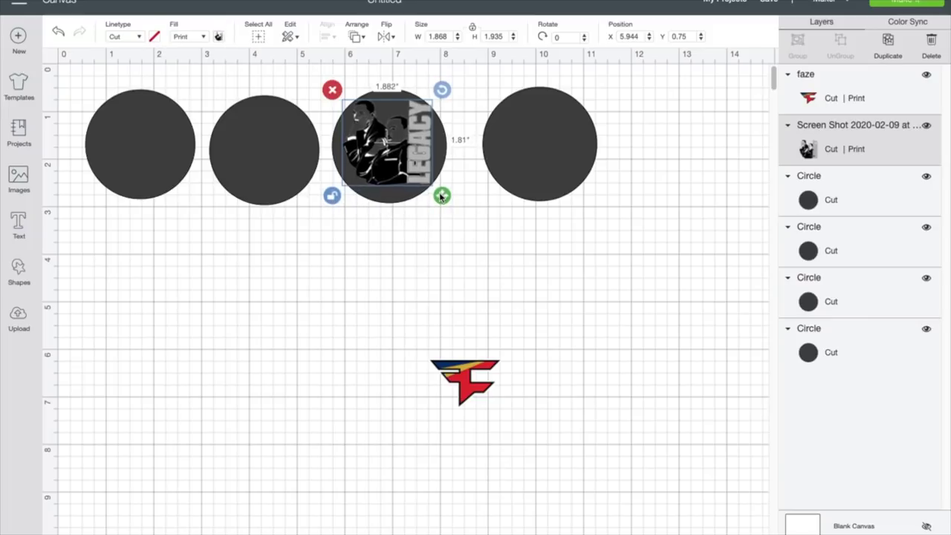
left_click_drag(407, 168, 404, 171)
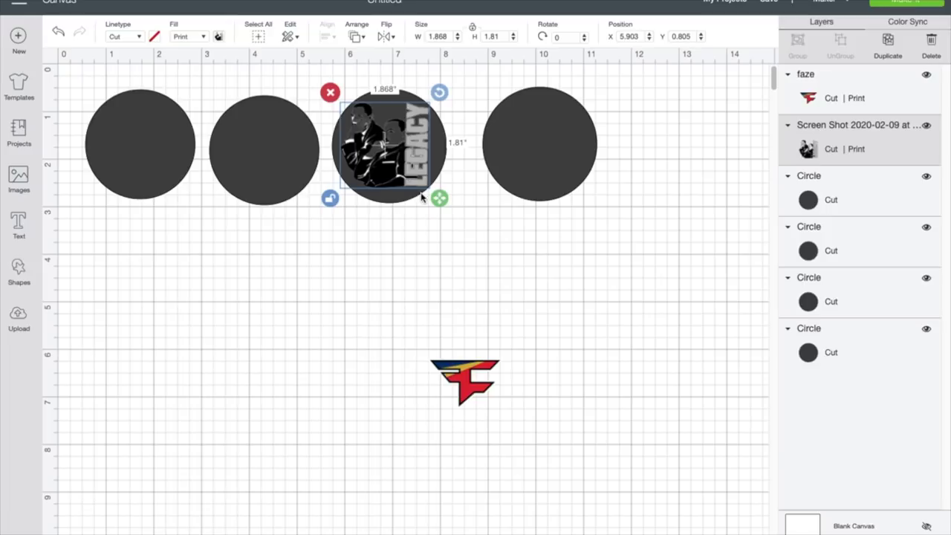
left_click(456, 269)
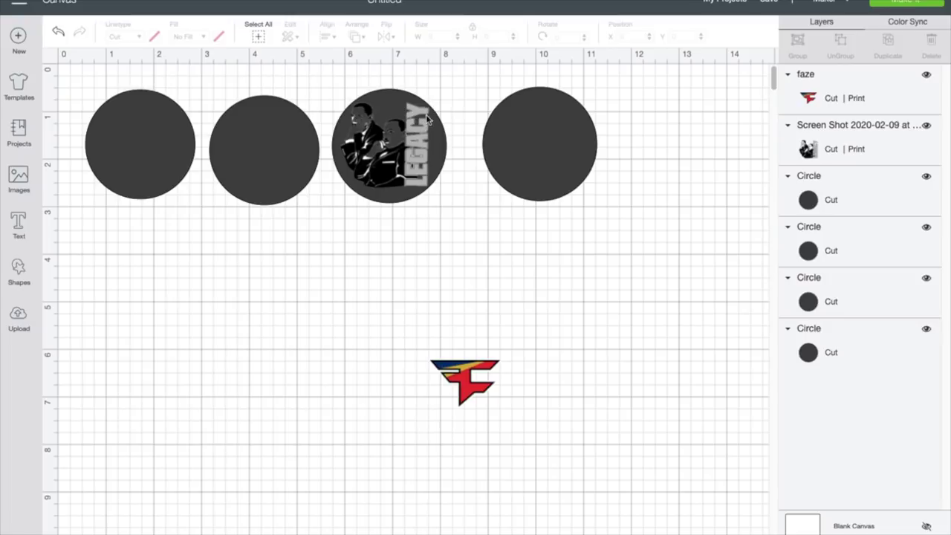
Move the Legacy image off the third circle and change that circle's color to white.
left_click(413, 157)
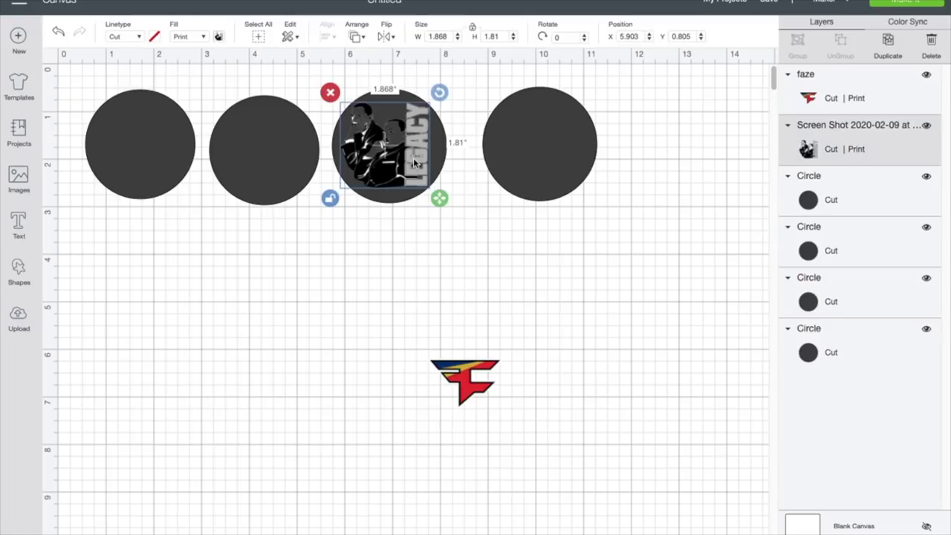
left_click_drag(400, 154, 379, 252)
left_click(388, 157)
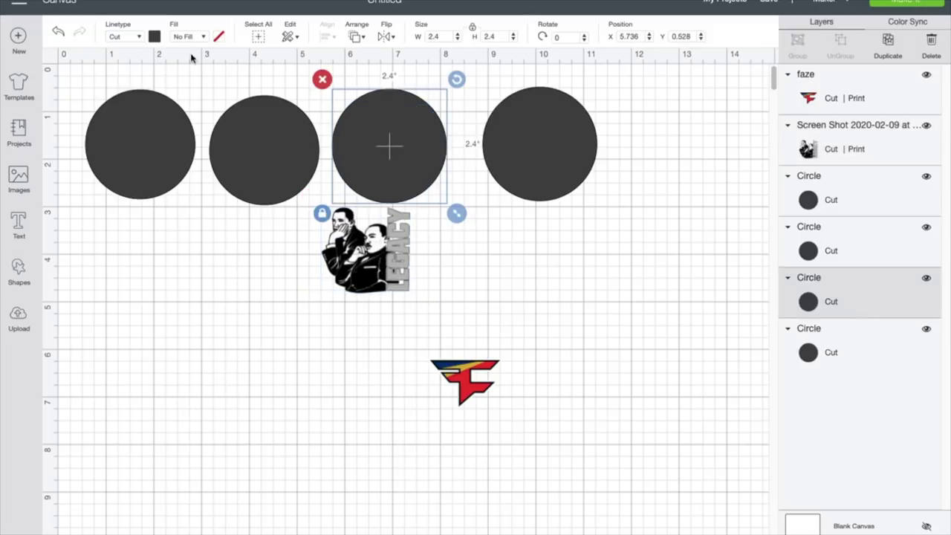
left_click(155, 37)
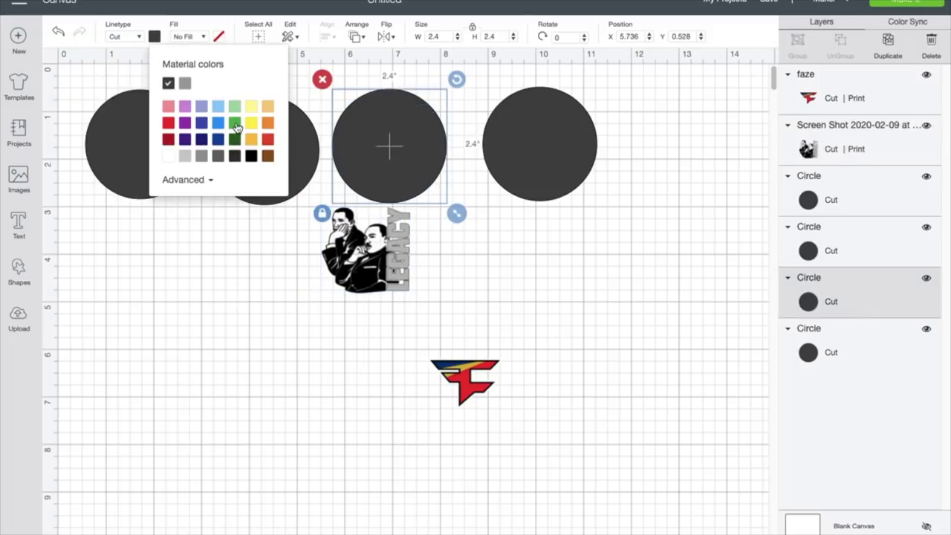
left_click(169, 157)
Put the Legacy image back on the white circle and resize it to fit inside the outline.
left_click_drag(386, 275, 405, 151)
left_click_drag(443, 205, 409, 173)
left_click(450, 161)
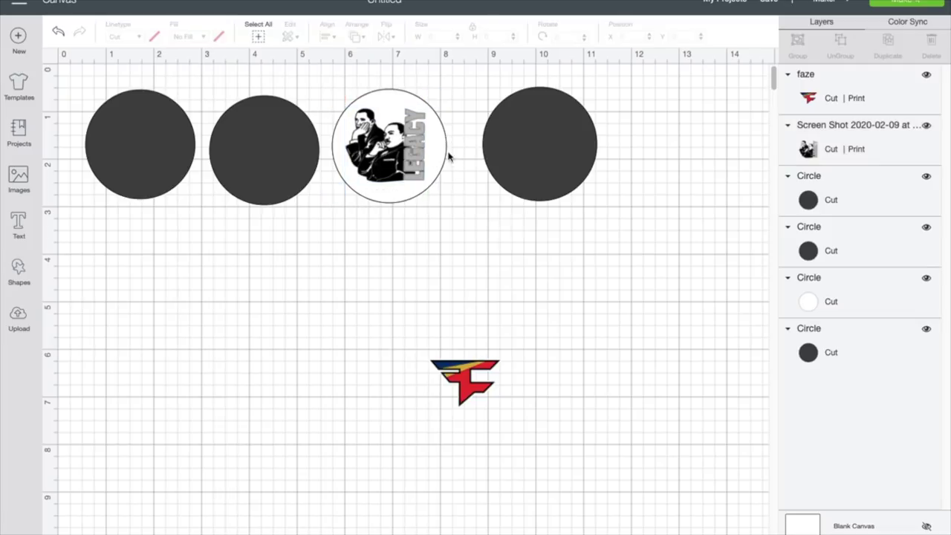
left_click(415, 121)
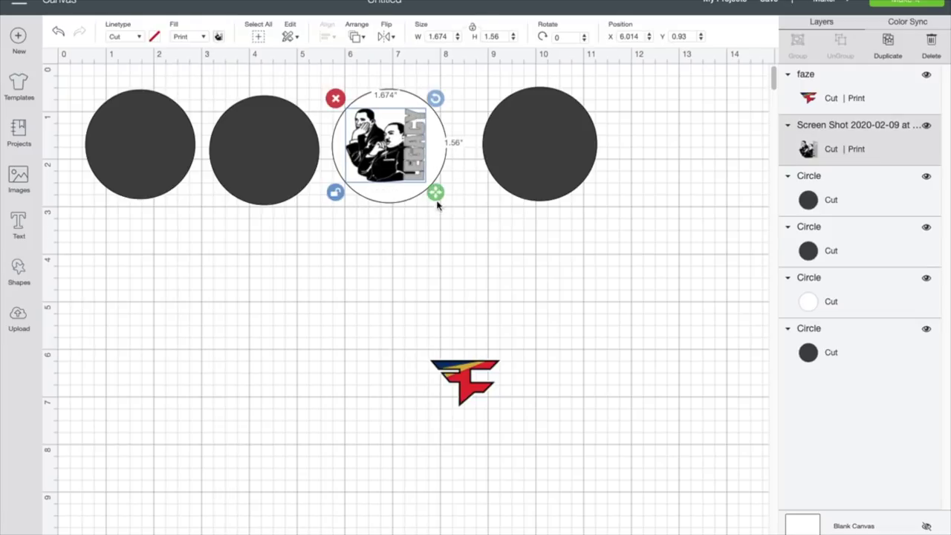
mouse_move(438, 202)
left_mouse_down()
mouse_move(392, 169)
mouse_move(433, 197)
left_mouse_up()
left_click(473, 252)
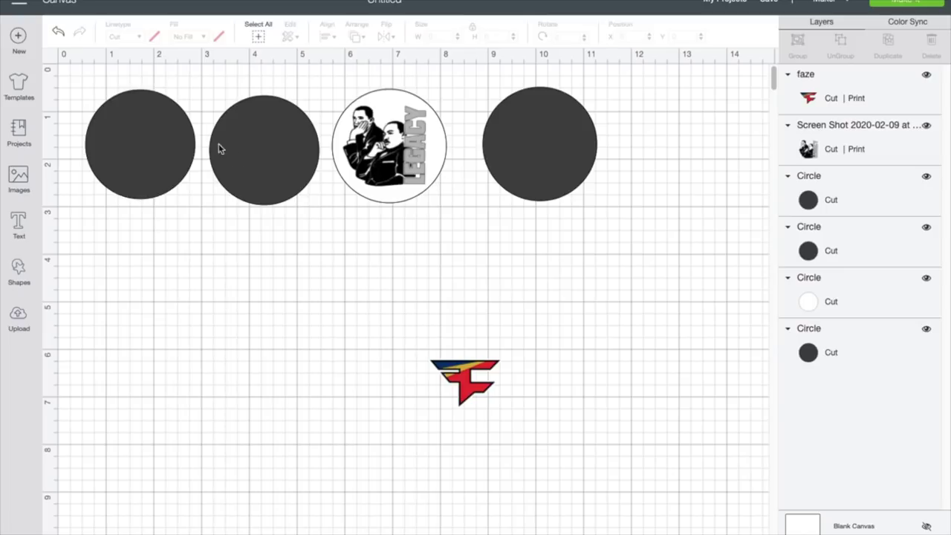
Change the color of the first 2.3-inch circle to white.
left_click(137, 138)
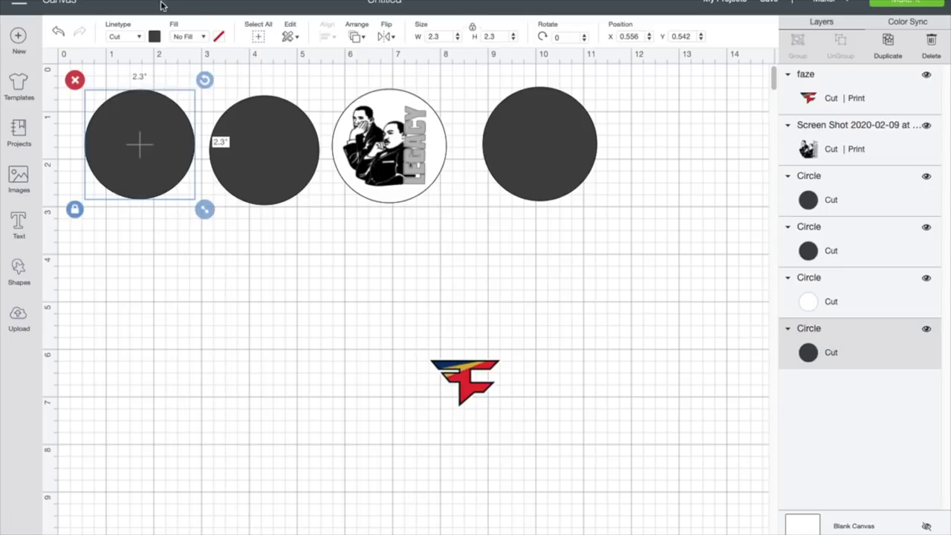
left_click(155, 36)
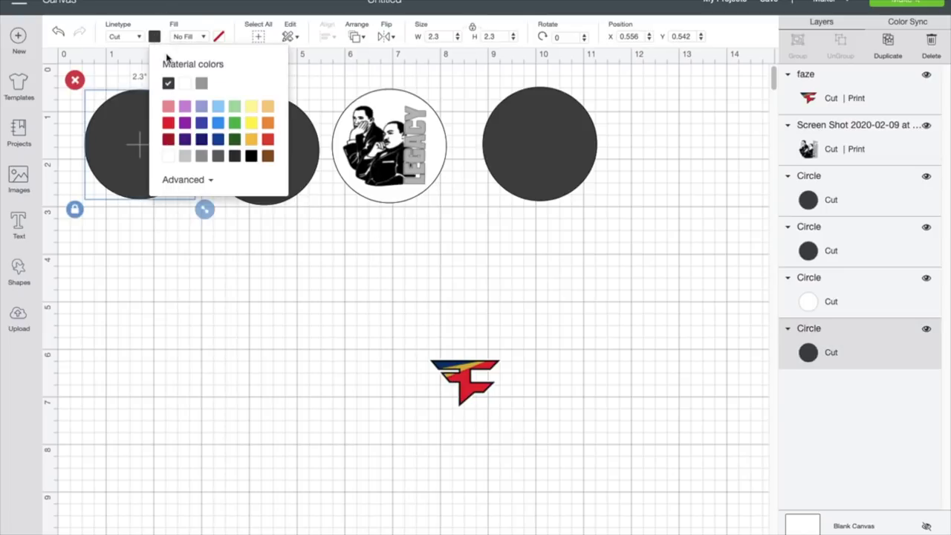
left_click(168, 156)
Place the faze logo on the first circle, unlock its proportions and enlarge it to nearly fill the outline.
left_click_drag(474, 387, 127, 151)
left_click(134, 334)
left_click_drag(185, 186, 186, 215)
left_click_drag(136, 157, 138, 145)
left_click_drag(190, 196, 193, 207)
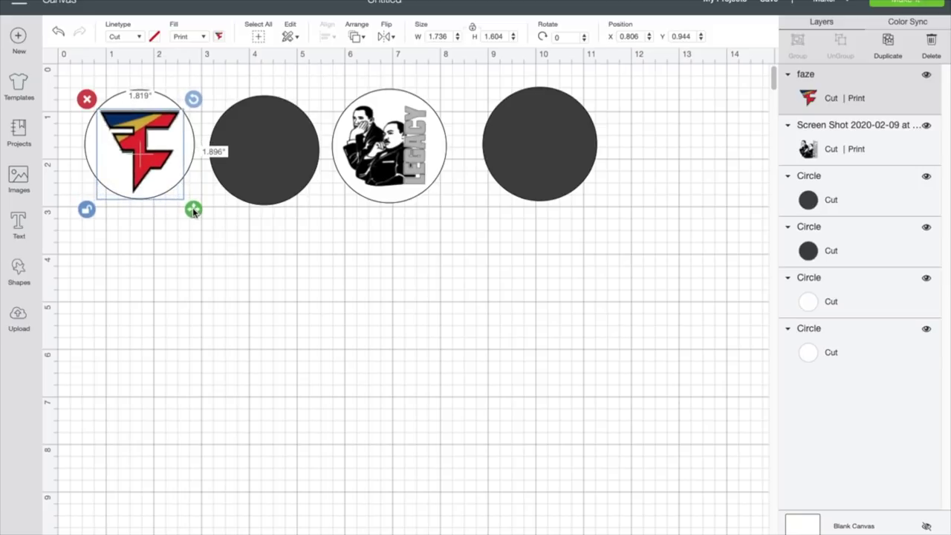
left_click_drag(152, 152, 154, 160)
Move the second dark circle below the row, and center the faze logo and the first circle on each other.
left_click_drag(296, 182, 389, 291)
left_click_drag(66, 87, 223, 228)
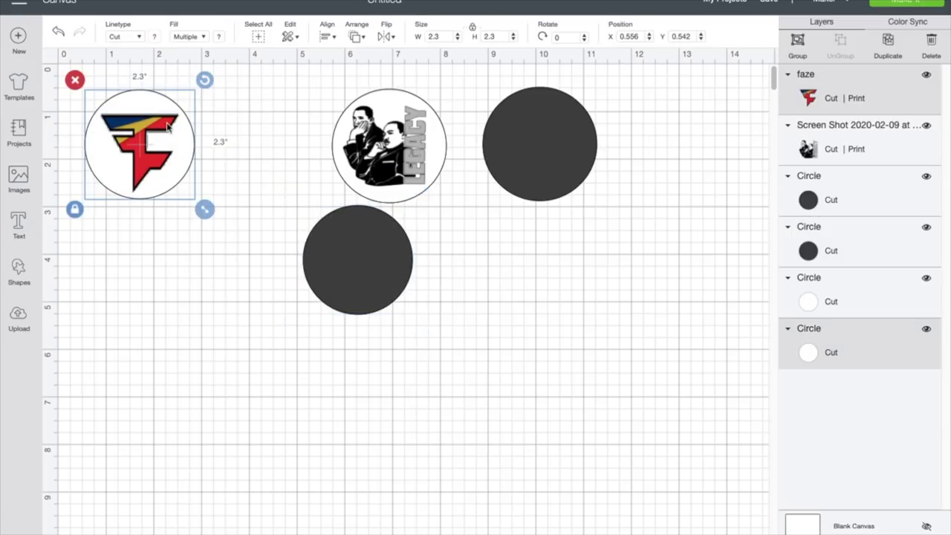
left_click(359, 38)
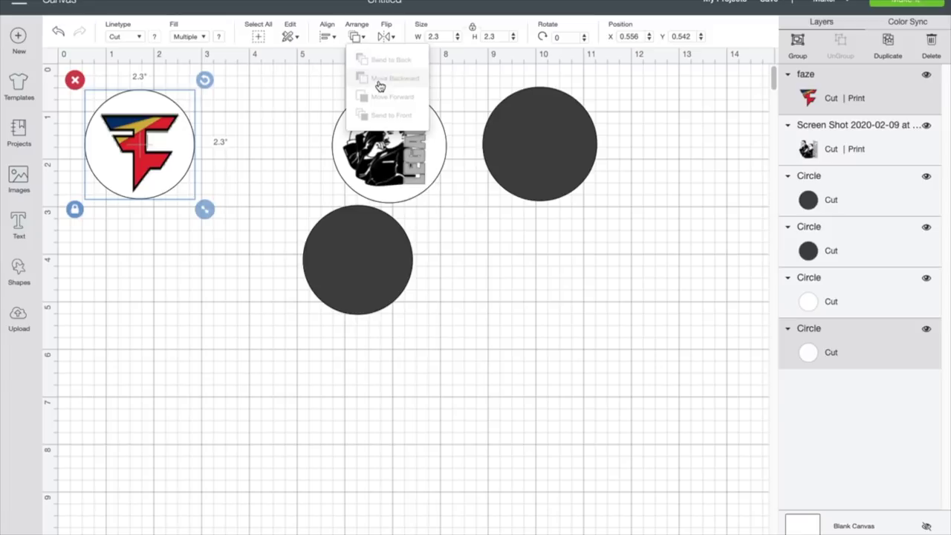
left_click(330, 39)
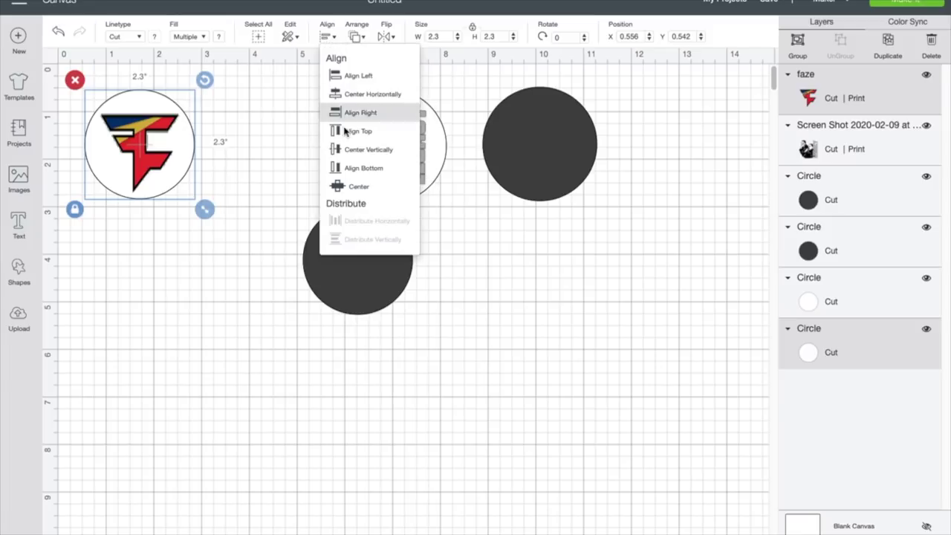
left_click(355, 188)
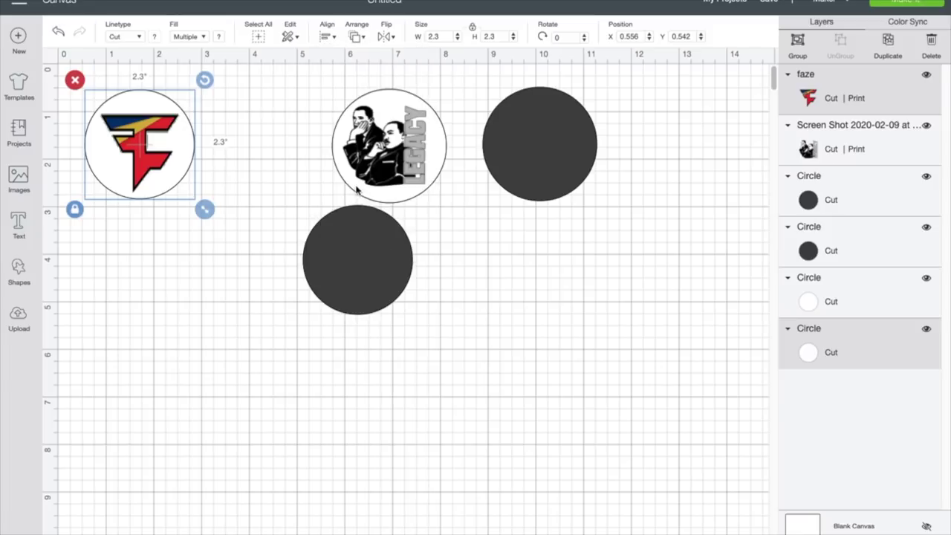
Fine-tune the faze logo's position and size inside its circle to about 1.79 by 1.79 inches.
left_click(239, 174)
left_click_drag(147, 154, 148, 165)
left_click(232, 188)
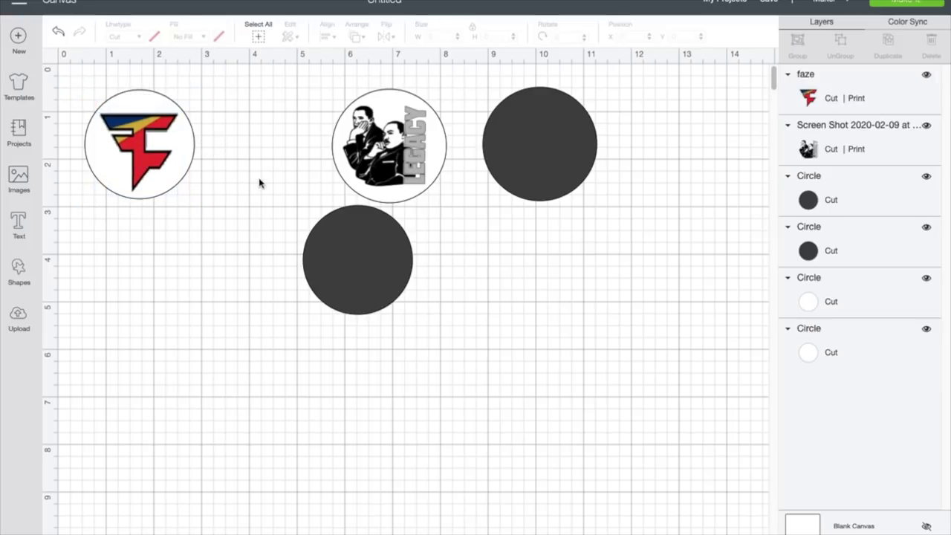
left_click(129, 141)
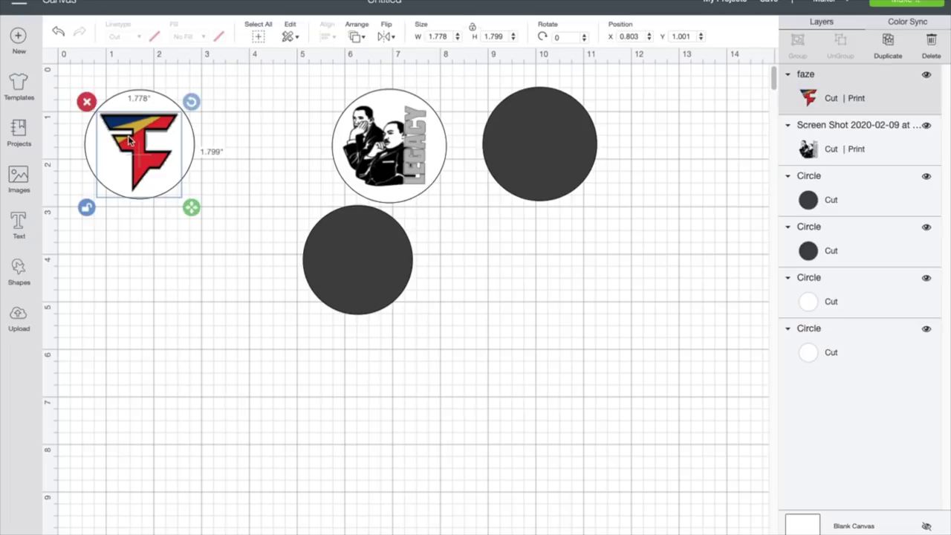
left_click(129, 135)
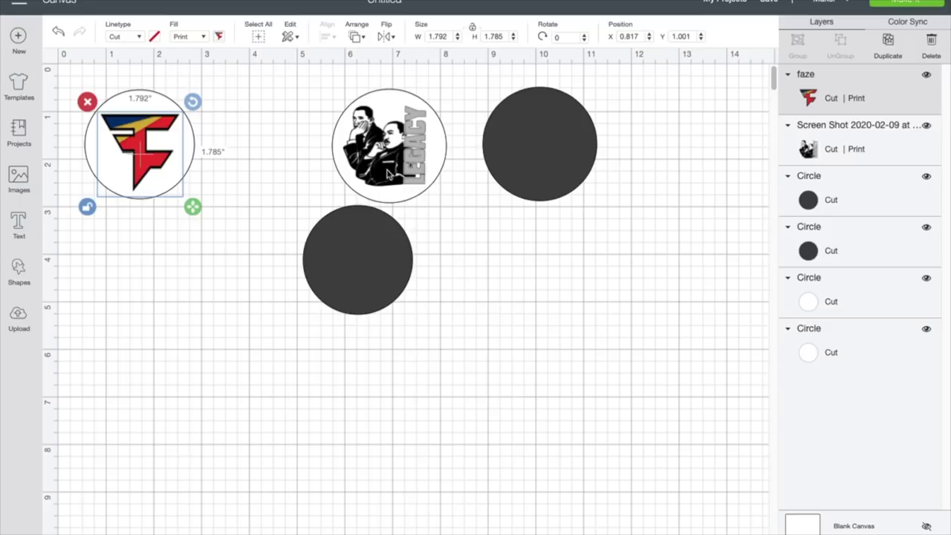
left_click(273, 368)
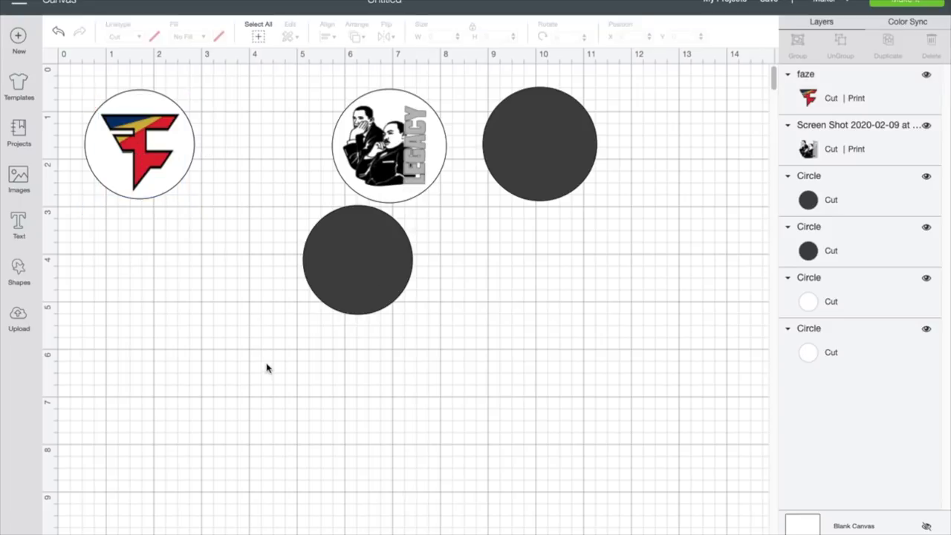
Insert the uploaded Libbey Cowboys image and move it to empty space below the circles.
left_click(18, 318)
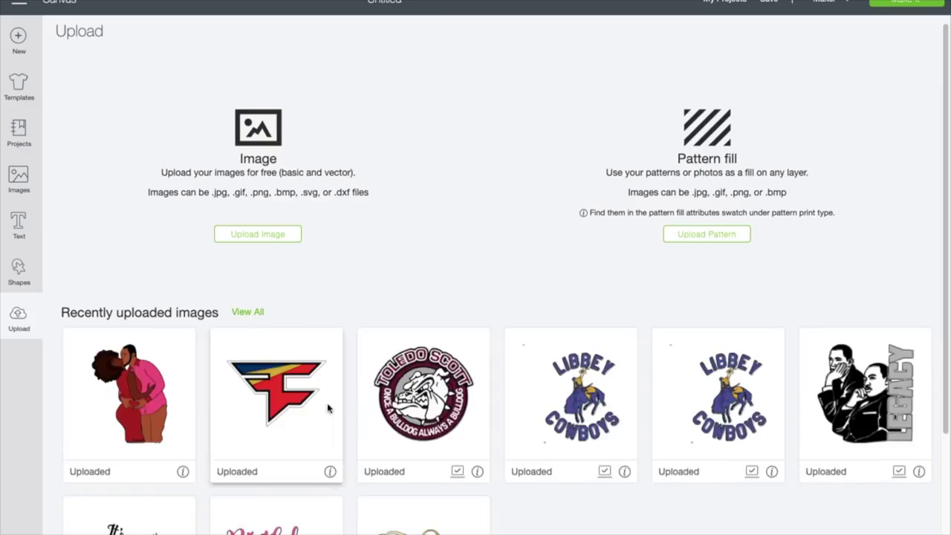
scroll(427, 443, "down", 3)
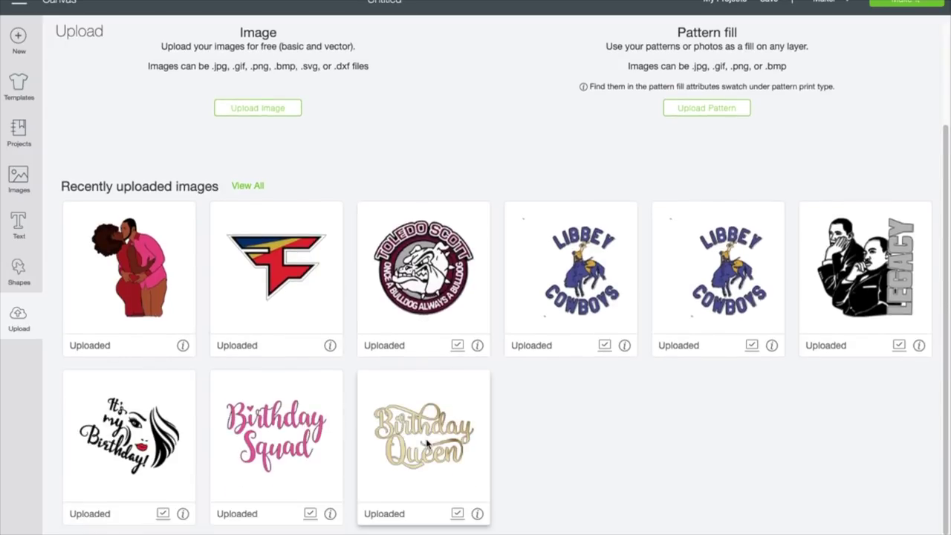
left_click(726, 275)
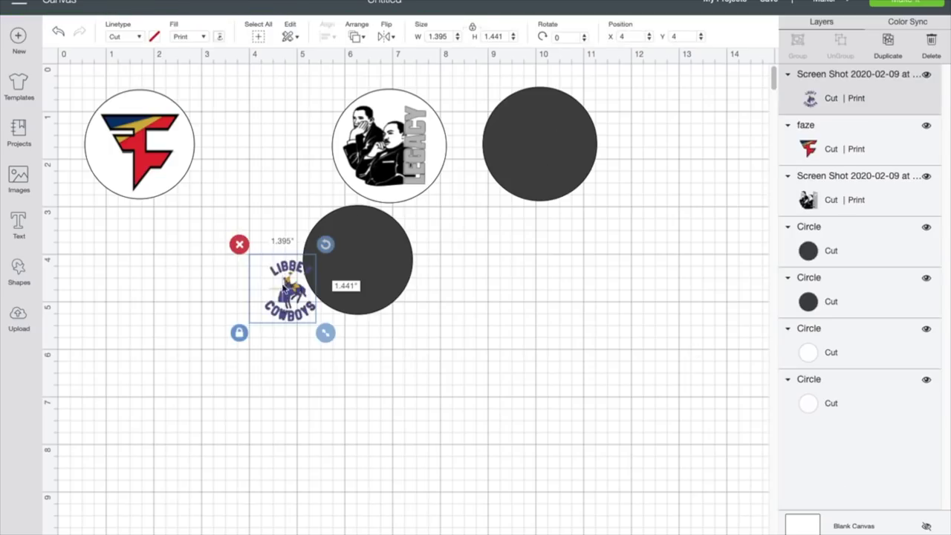
left_click_drag(284, 289, 499, 314)
Change the color of the remaining dark 2.4-inch circle in the upper row to white.
left_click(559, 148)
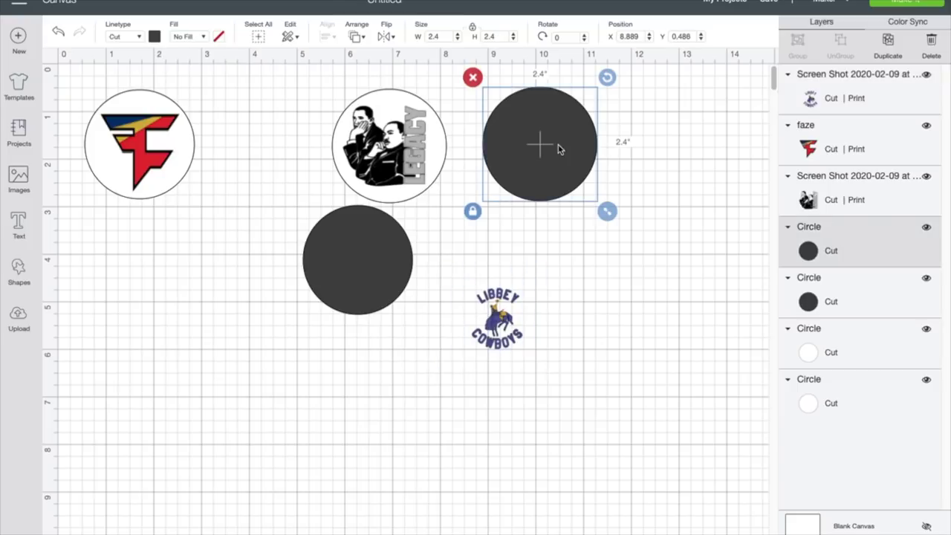
left_click(156, 37)
left_click(169, 83)
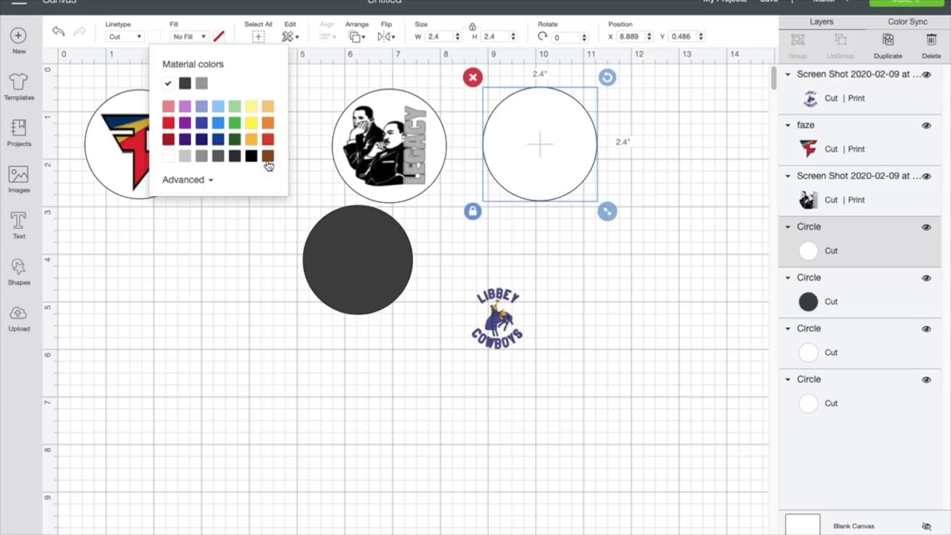
Place the Libbey Cowboys image on the white circle and enlarge it to about 2.26 by 2.33 inches, fitted inside the outline.
left_click_drag(499, 314, 544, 149)
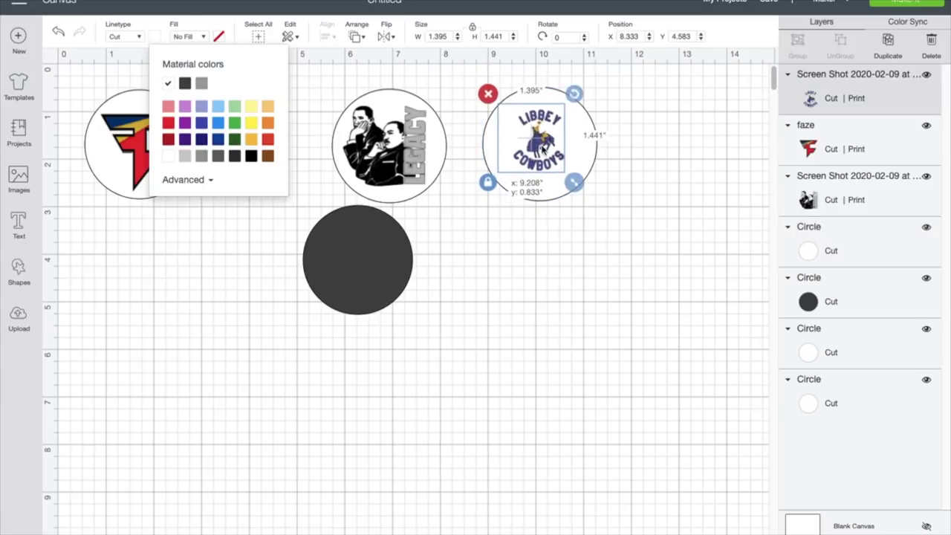
left_click_drag(573, 182, 536, 173)
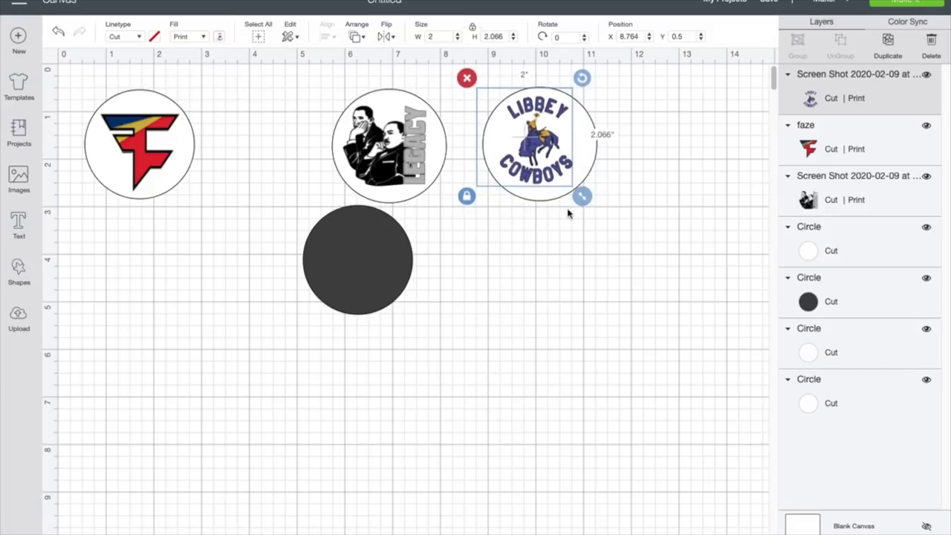
left_click_drag(582, 195, 602, 211)
left_click_drag(555, 182, 552, 180)
mouse_move(589, 206)
left_mouse_down()
mouse_move(597, 216)
mouse_move(591, 208)
left_mouse_up()
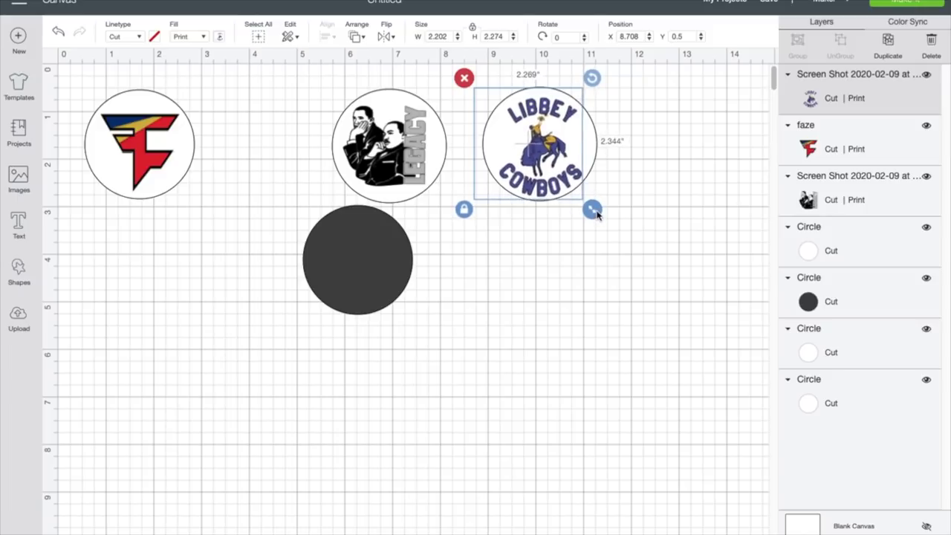
left_click(572, 202)
left_click(554, 192)
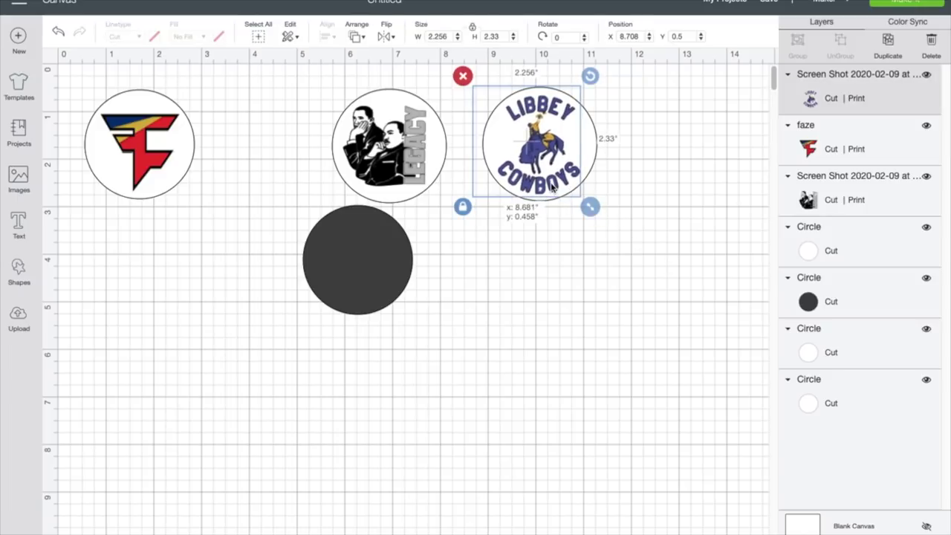
left_click(675, 273)
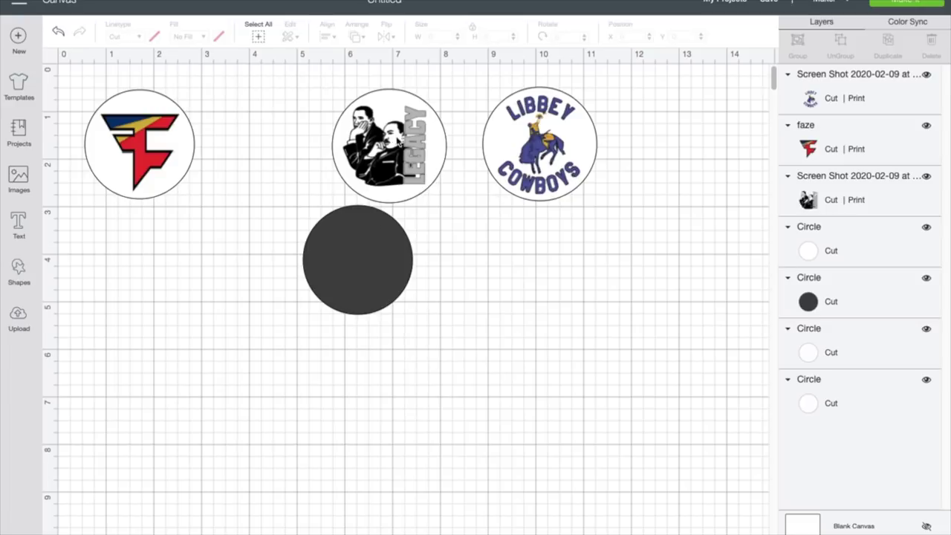
Change the lower 2.3-inch circle to white and move the Legacy image onto it.
left_click(371, 286)
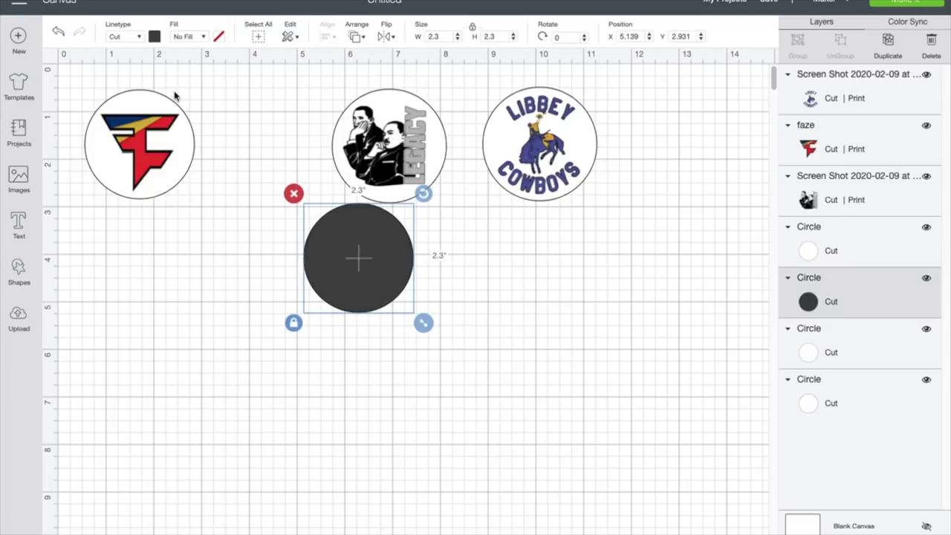
left_click(155, 36)
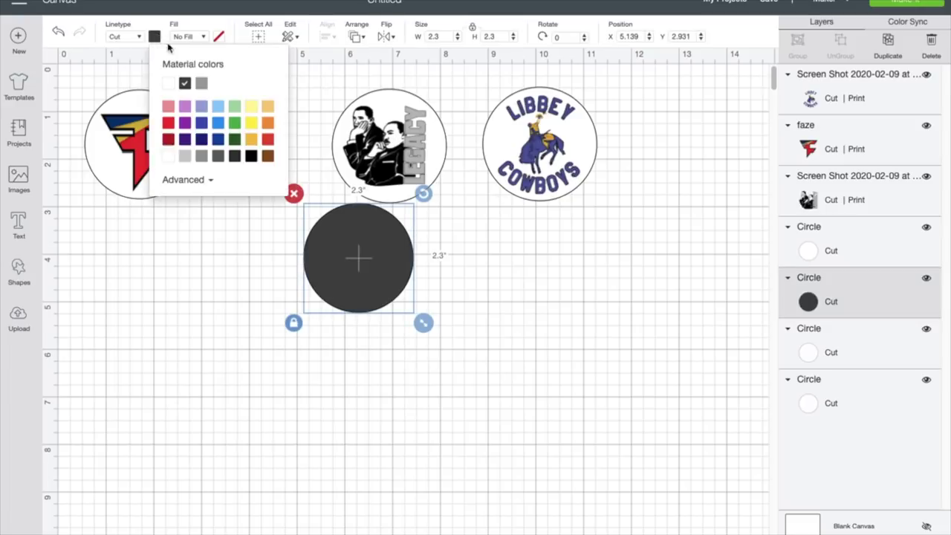
left_click(172, 156)
left_click_drag(400, 156, 364, 254)
left_click(630, 383)
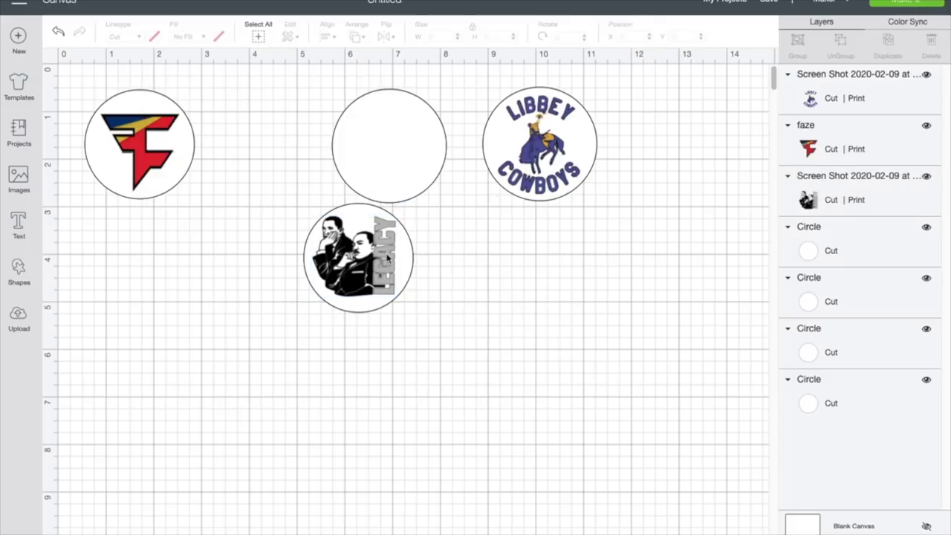
Duplicate the Libbey Cowboys image, place the copy on the empty 2.4-inch circle and enlarge it slightly to fit.
left_click(397, 179)
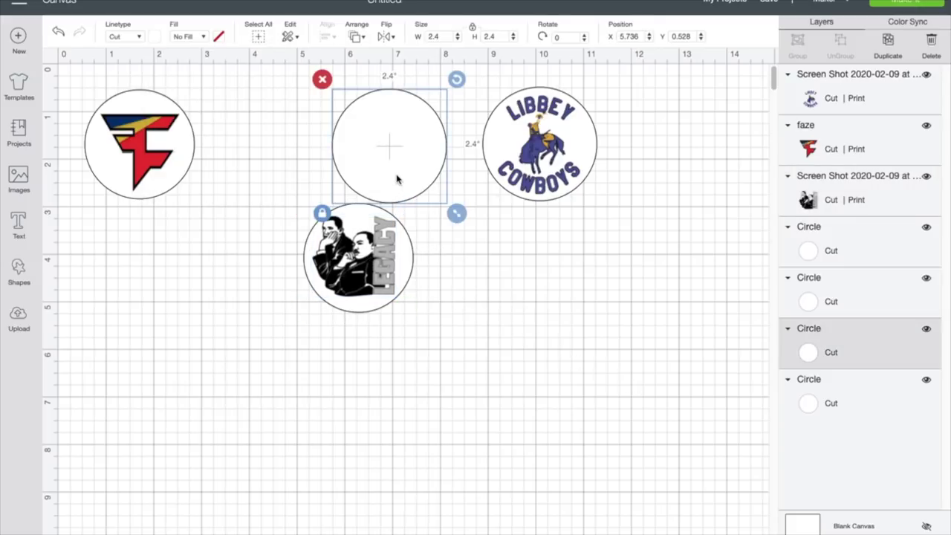
left_click(564, 178)
right_click(563, 178)
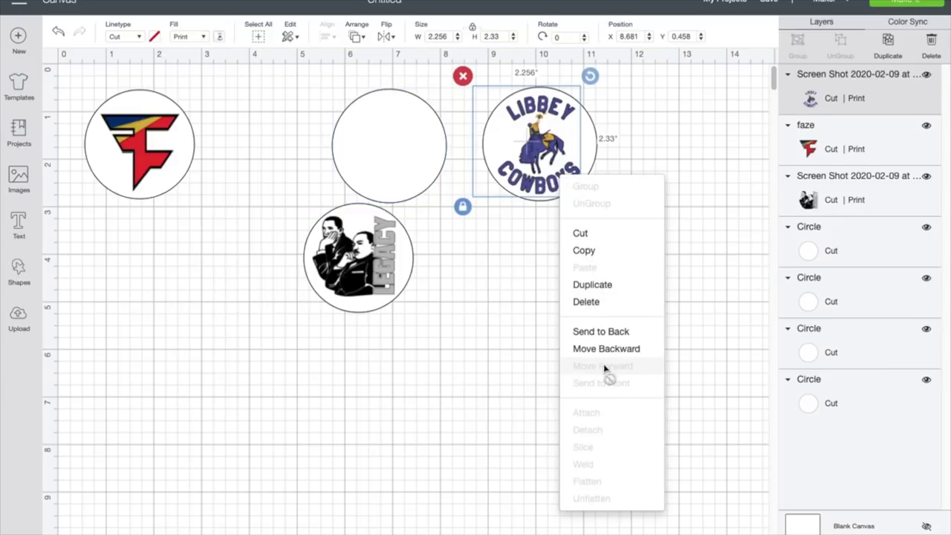
left_click(590, 284)
left_click_drag(566, 210, 383, 187)
left_click_drag(437, 211, 442, 216)
left_click_drag(398, 189, 394, 188)
left_click(520, 304)
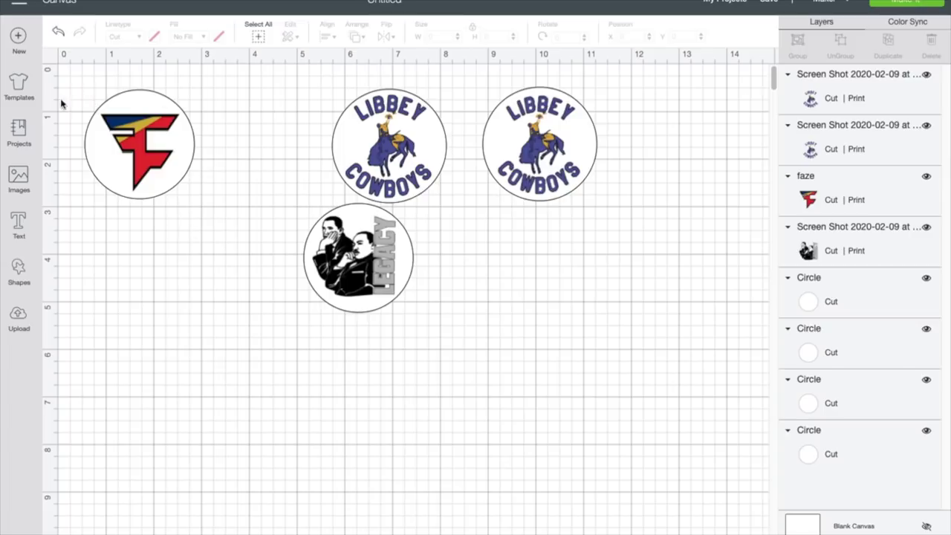
Flatten the faze logo with its circle, and the original Libbey Cowboys image with its circle.
left_click_drag(75, 81, 239, 237)
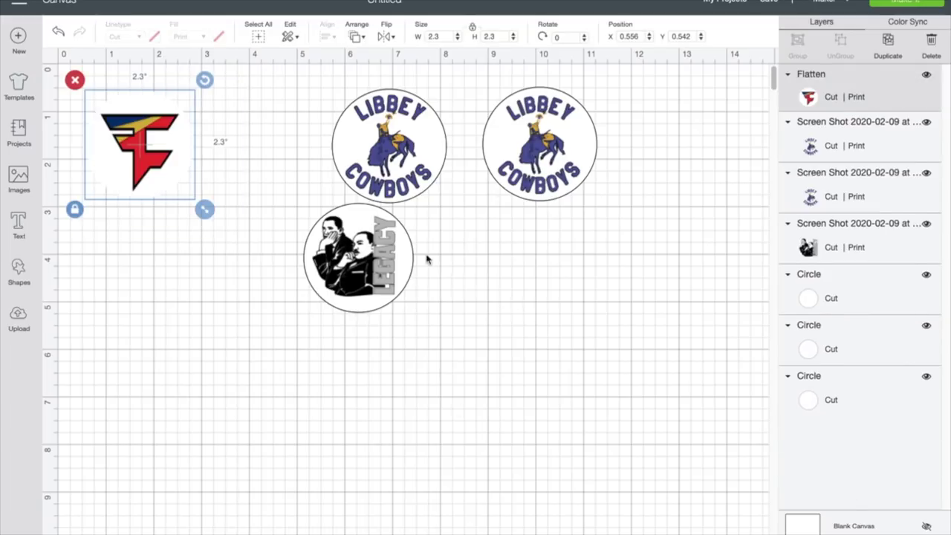
left_click_drag(481, 80, 616, 230)
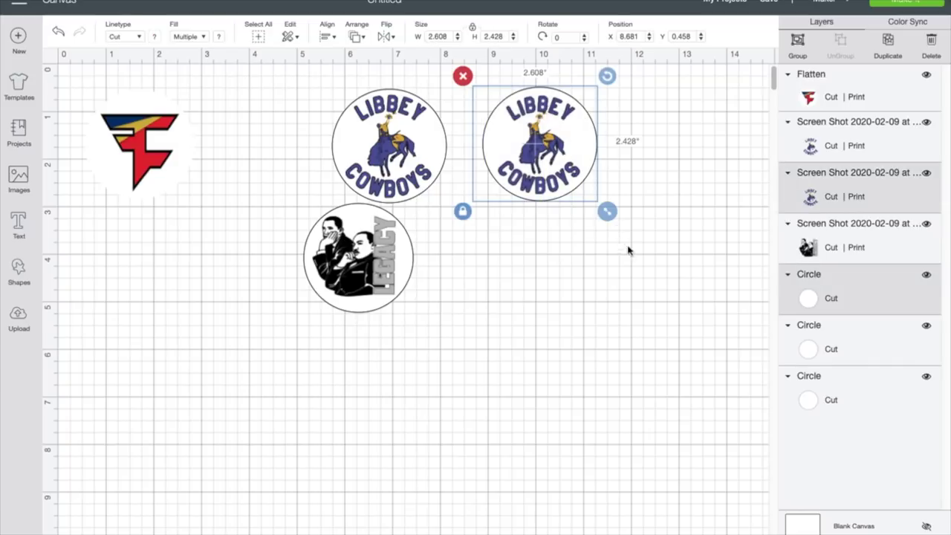
left_click(854, 531)
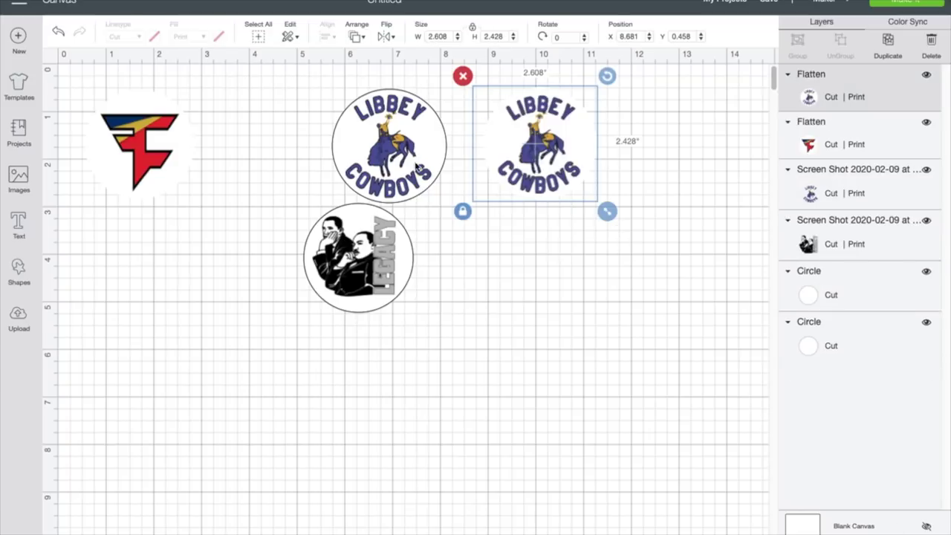
Move the Legacy image and its circle to open space away from the other designs and flatten them together.
left_click_drag(382, 214, 285, 262)
left_click_drag(380, 264, 282, 316)
left_click(505, 378)
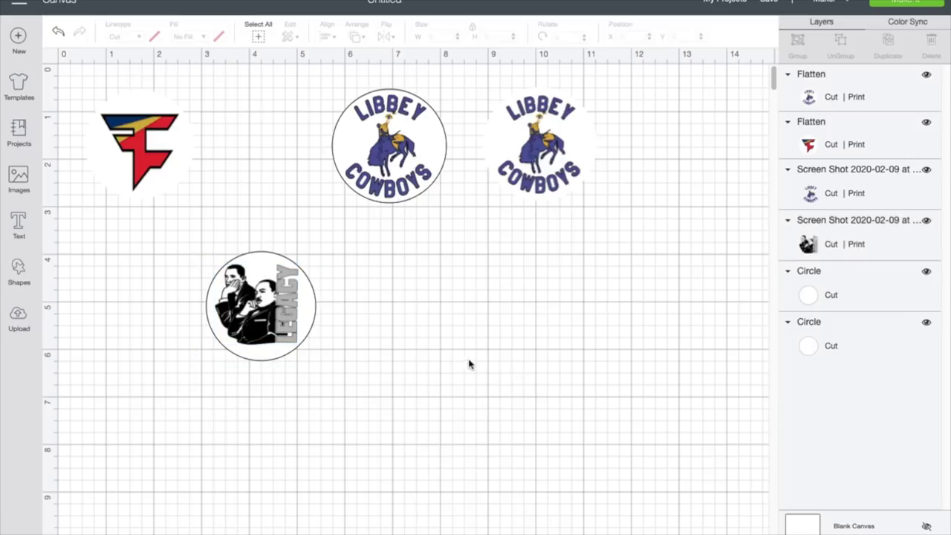
left_click_drag(188, 215, 352, 391)
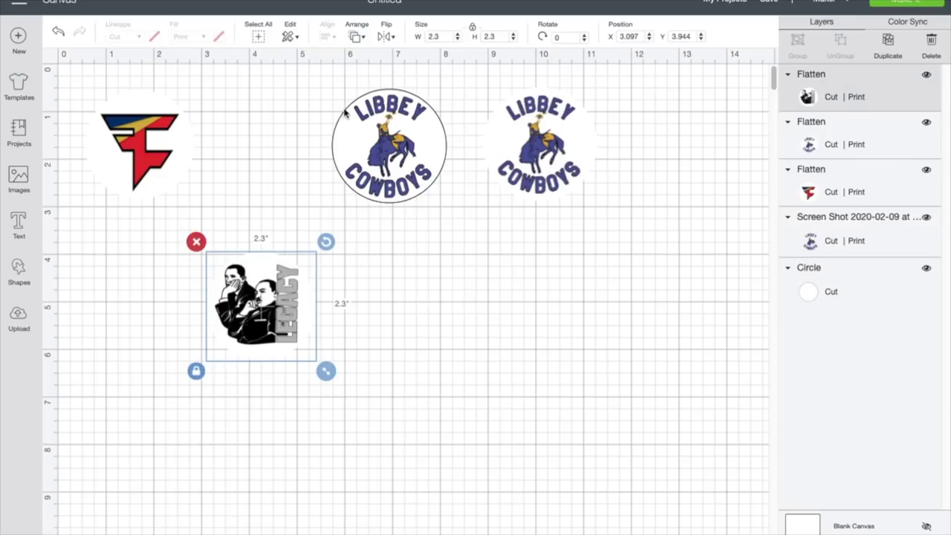
Flatten the duplicated Libbey Cowboys image with its circle, and arrange it beside the Legacy design in a lower row.
left_click_drag(315, 87, 465, 223)
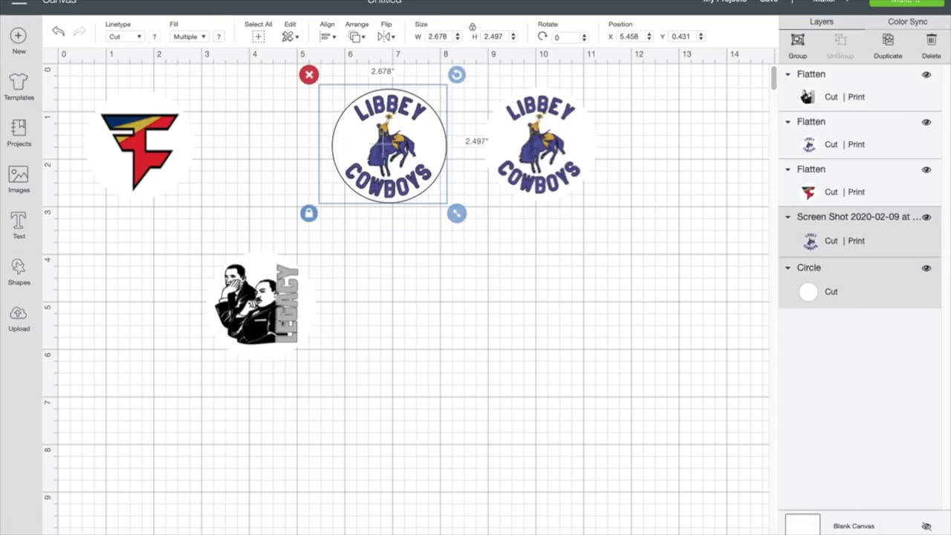
left_click_drag(291, 312, 213, 286)
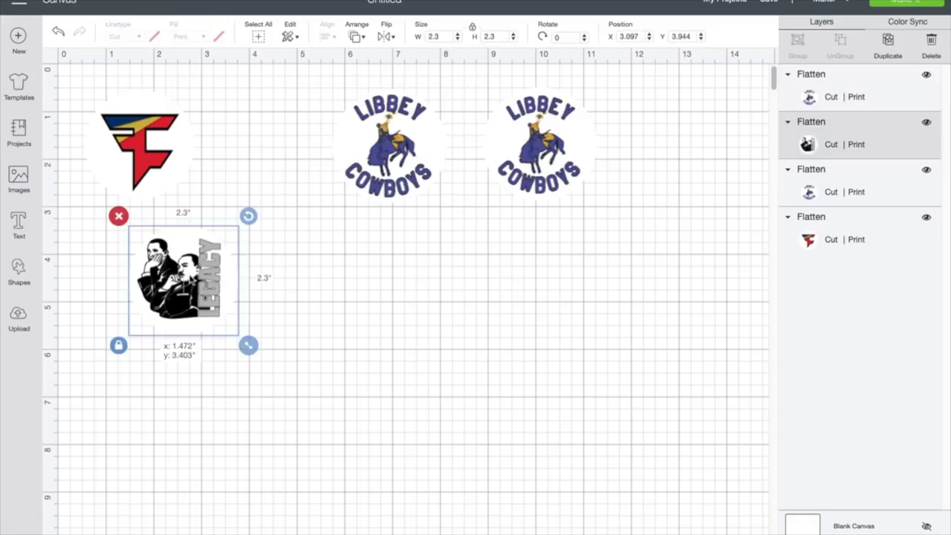
left_click_drag(390, 148, 357, 280)
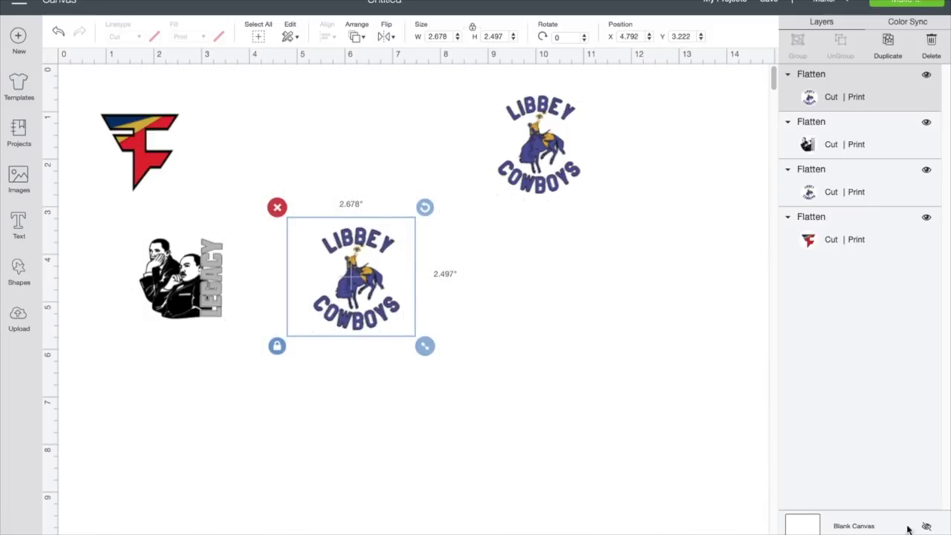
Set the canvas background color to black so the white circle edges of the flattened designs can be checked.
left_click(797, 528)
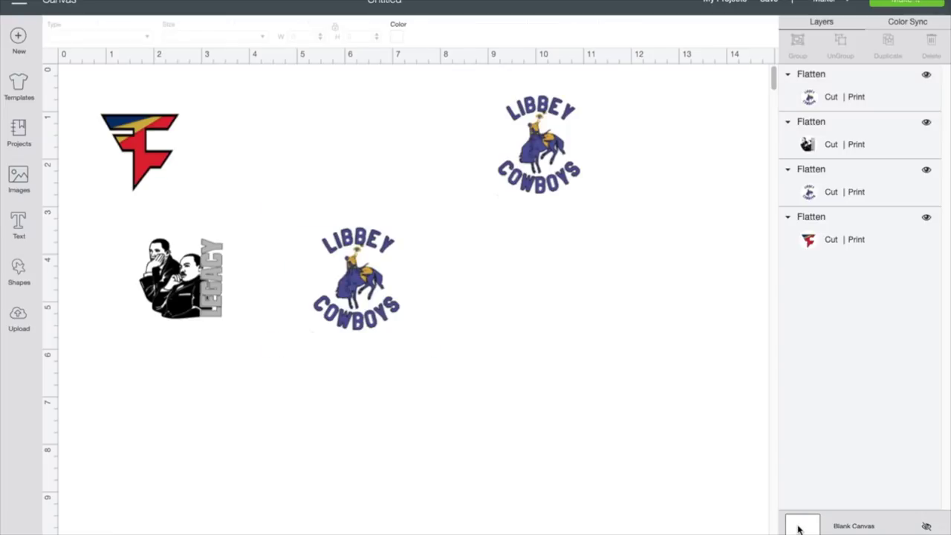
left_click(399, 39)
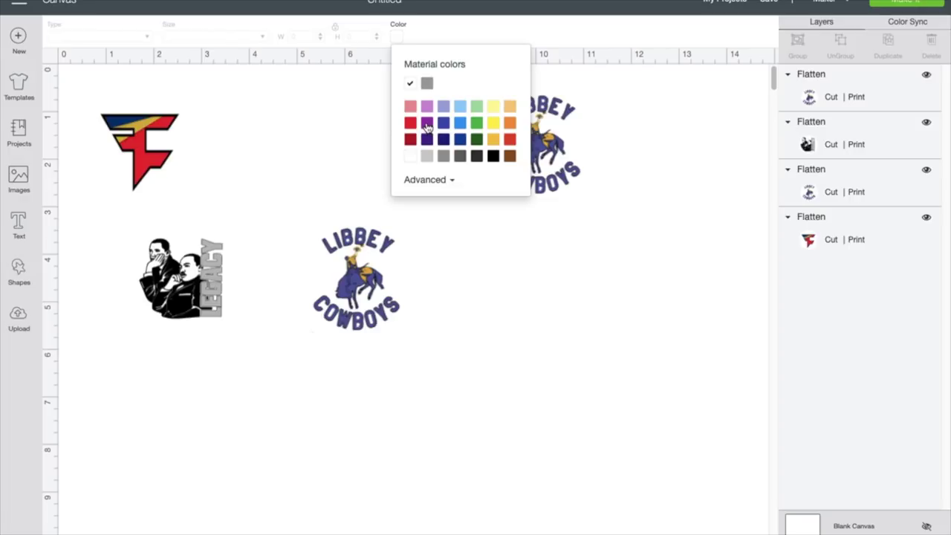
left_click(493, 156)
left_click(599, 318)
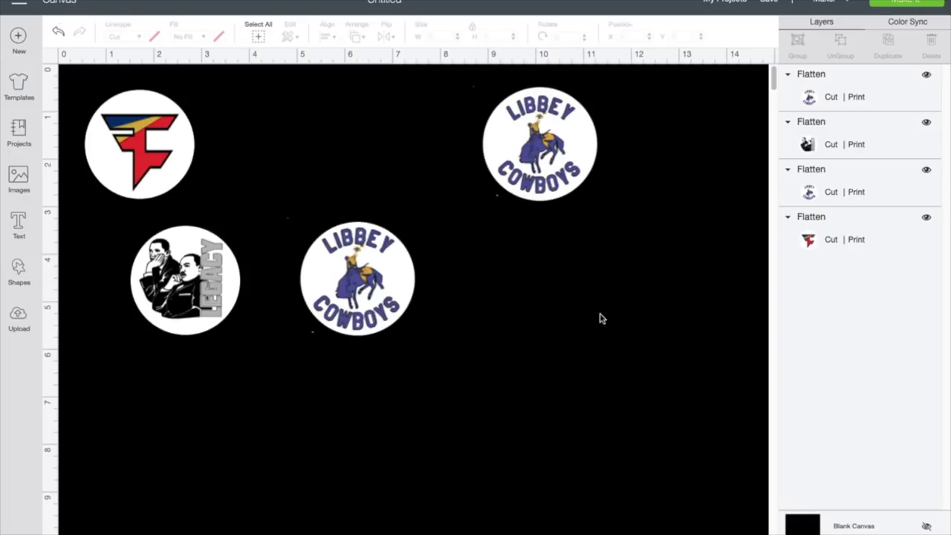
Arrange the designs in a two-by-two layout, with the faze logo above the Legacy design and one Libbey Cowboys design above the other.
left_click_drag(160, 180, 197, 171)
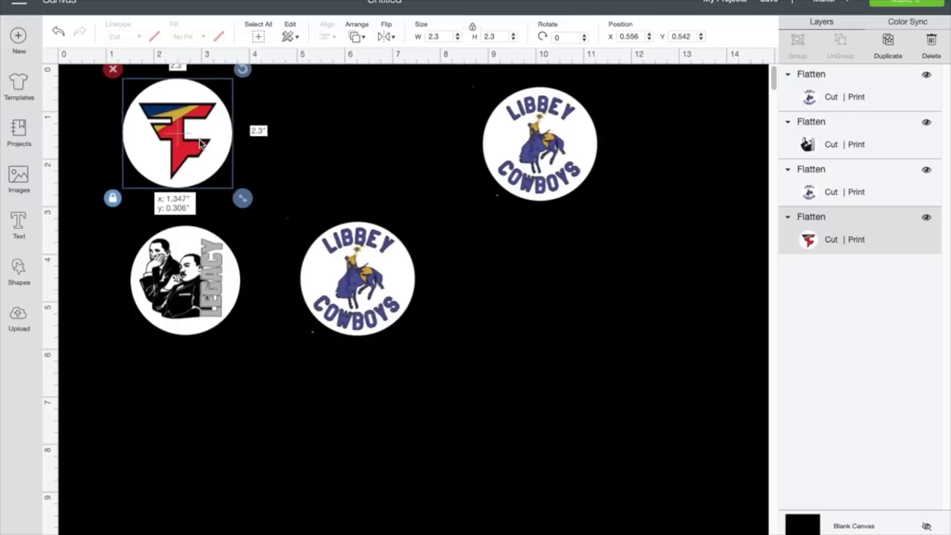
left_click_drag(550, 166, 374, 169)
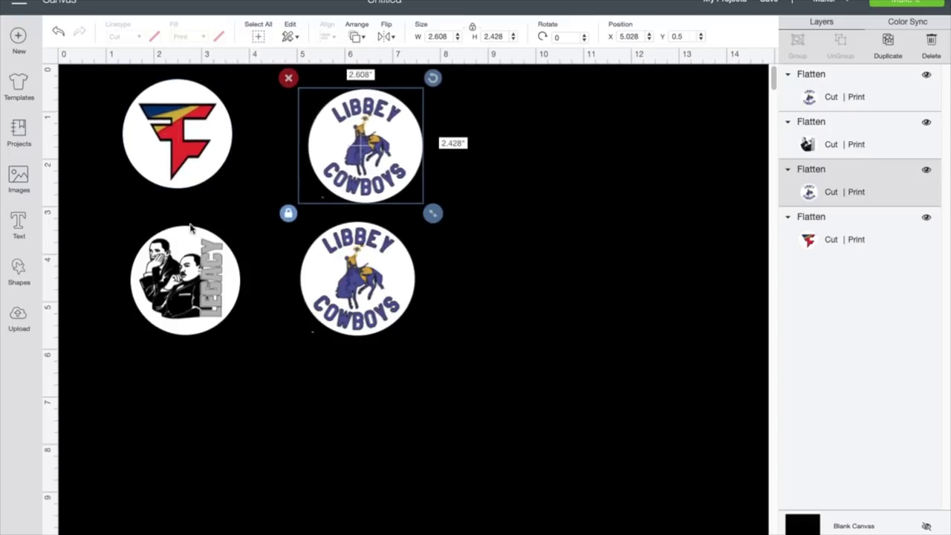
left_click(186, 260)
left_click_drag(189, 145, 681, 322)
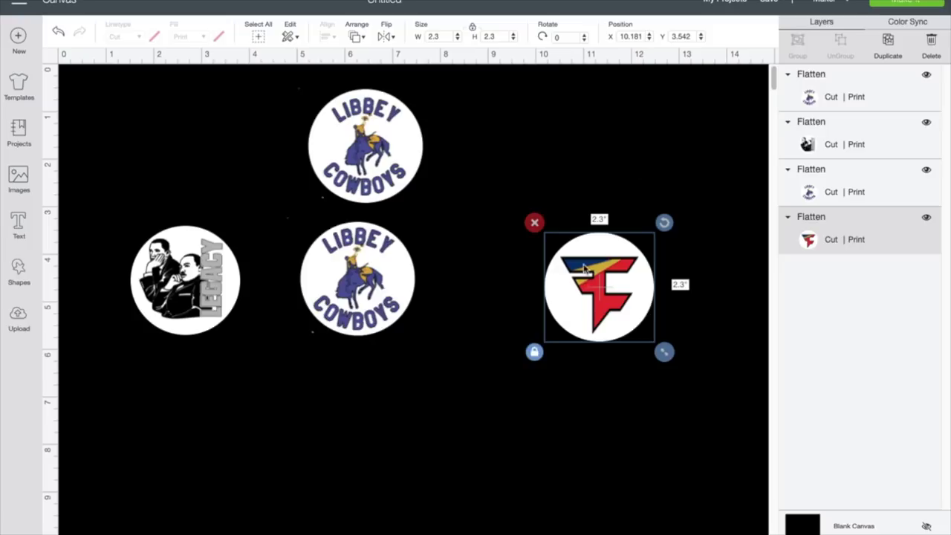
left_click_drag(592, 288, 214, 161)
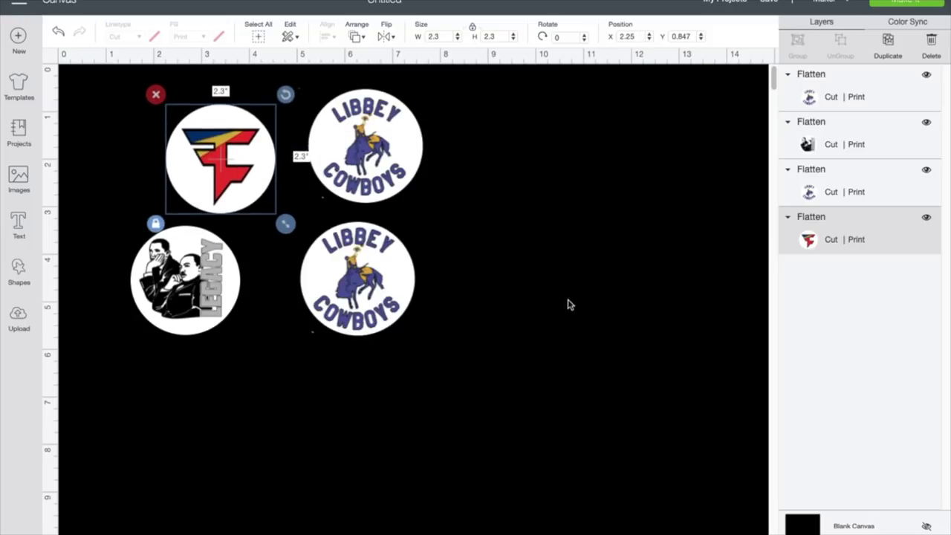
left_click(687, 456)
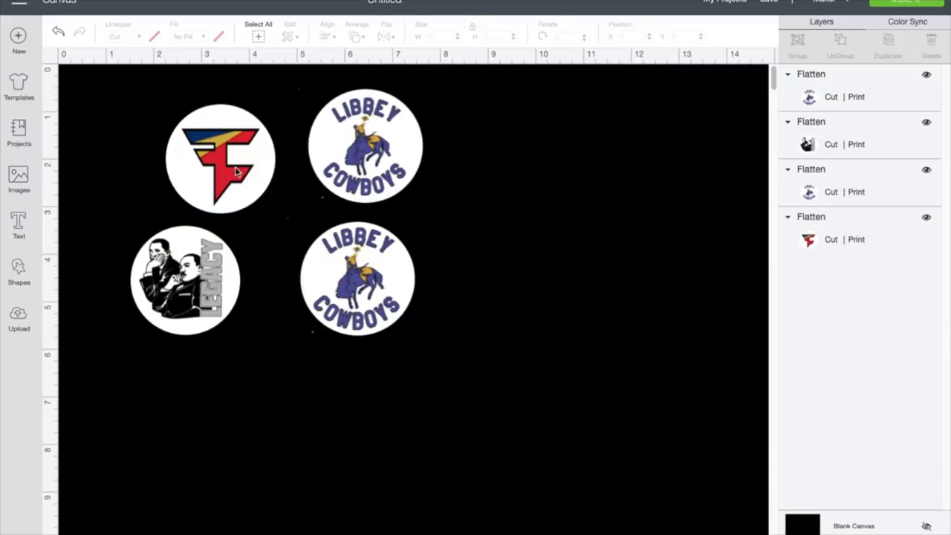
left_click_drag(234, 205, 212, 193)
left_click(220, 237)
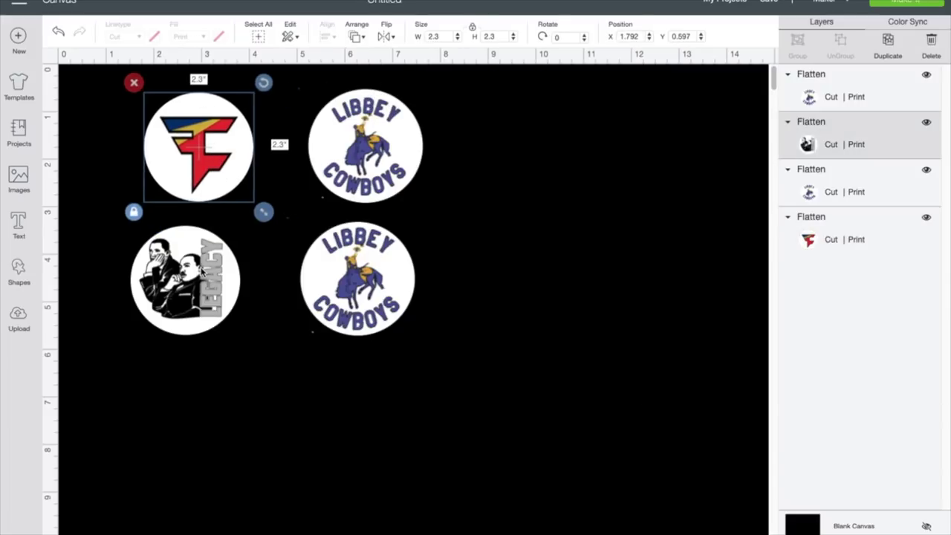
Unlock the upper Libbey Cowboys design's proportions and set its size to 2.4 by 2.4 inches.
left_click(380, 133)
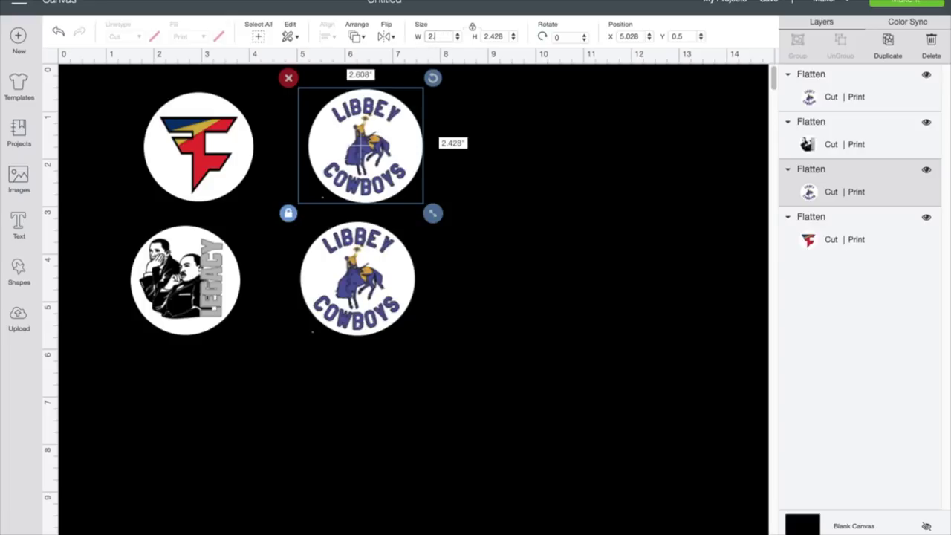
left_click(502, 36)
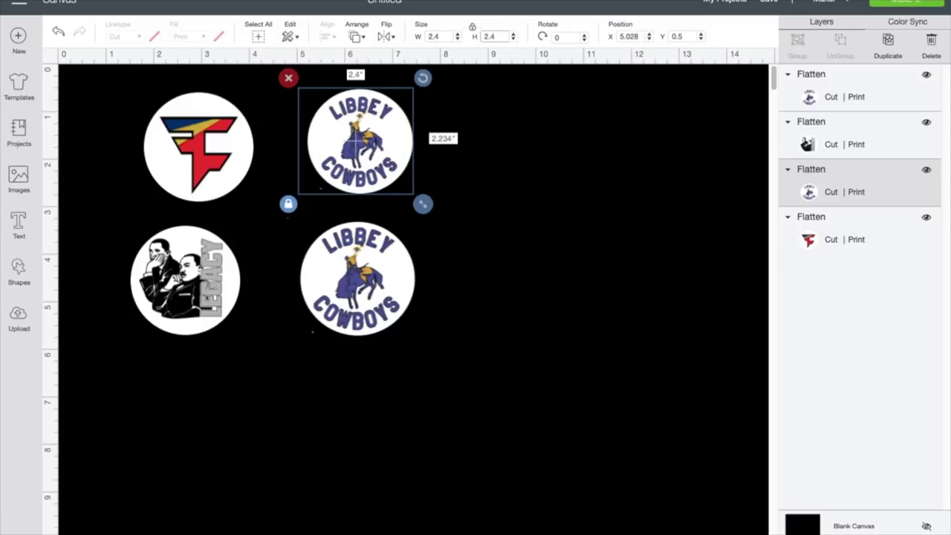
key("Return")
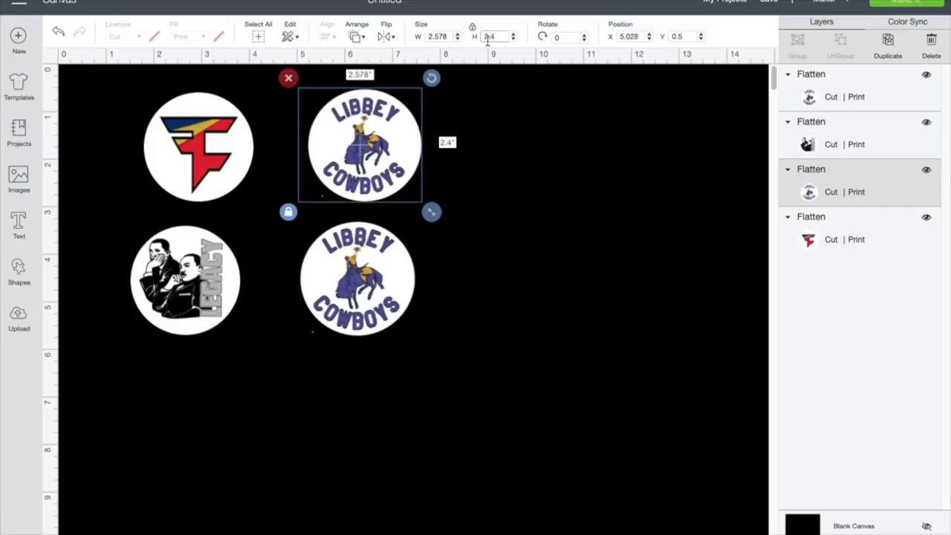
left_click(290, 214)
double_click(438, 37)
type("2.4")
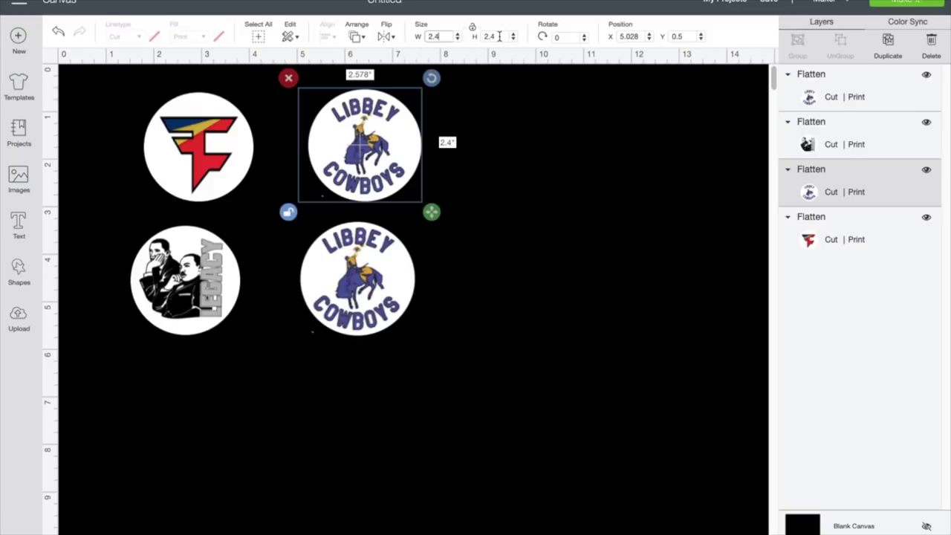
key("Return")
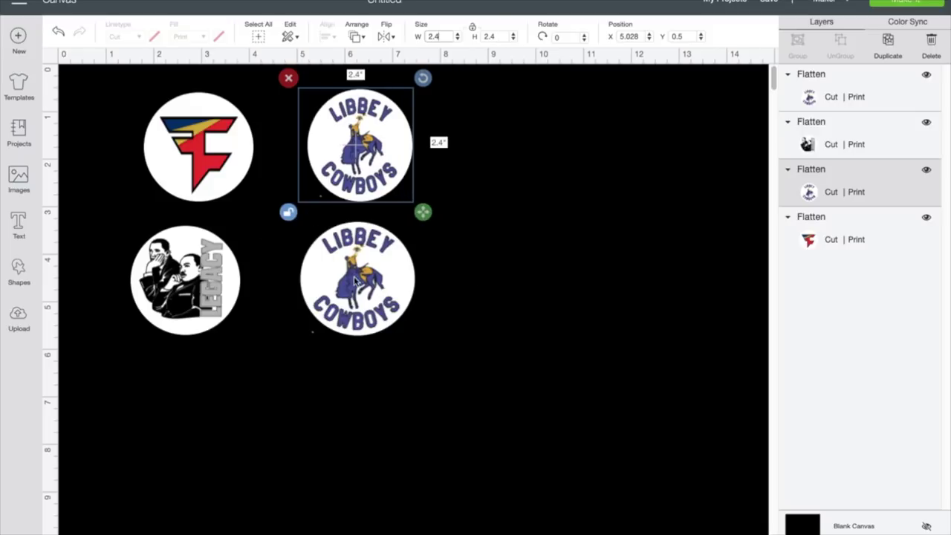
left_click(551, 197)
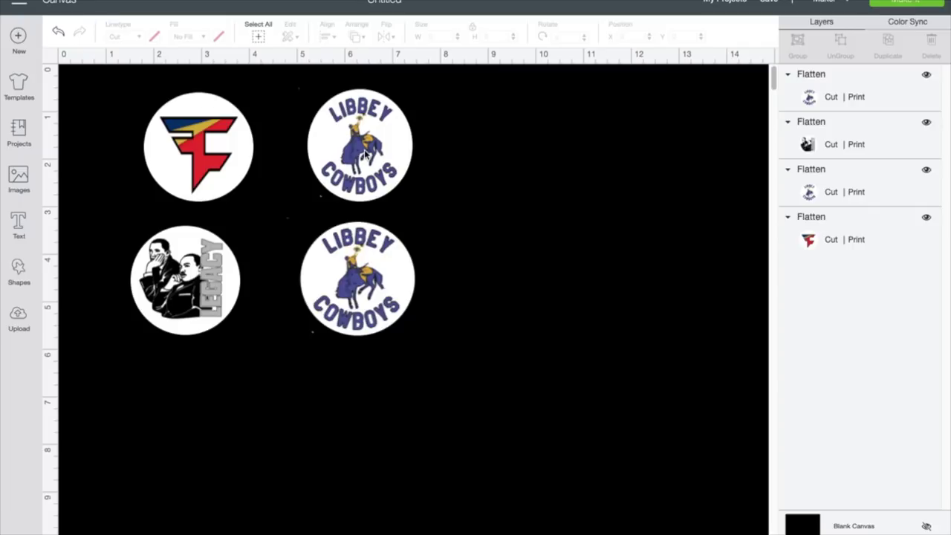
Place the lower Libbey Cowboys design beside the upper one at a reduced size and compare the dimensions of both designs.
left_click(367, 154)
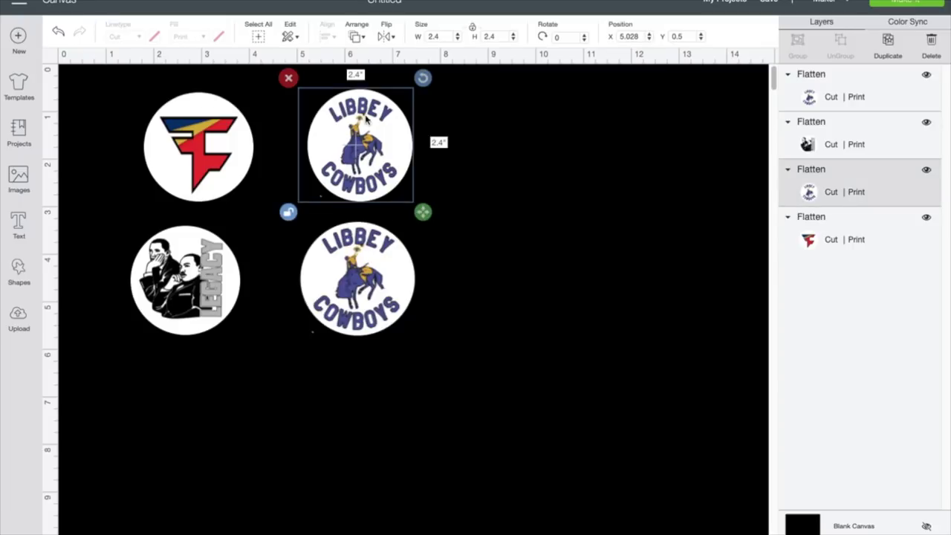
left_click(379, 300)
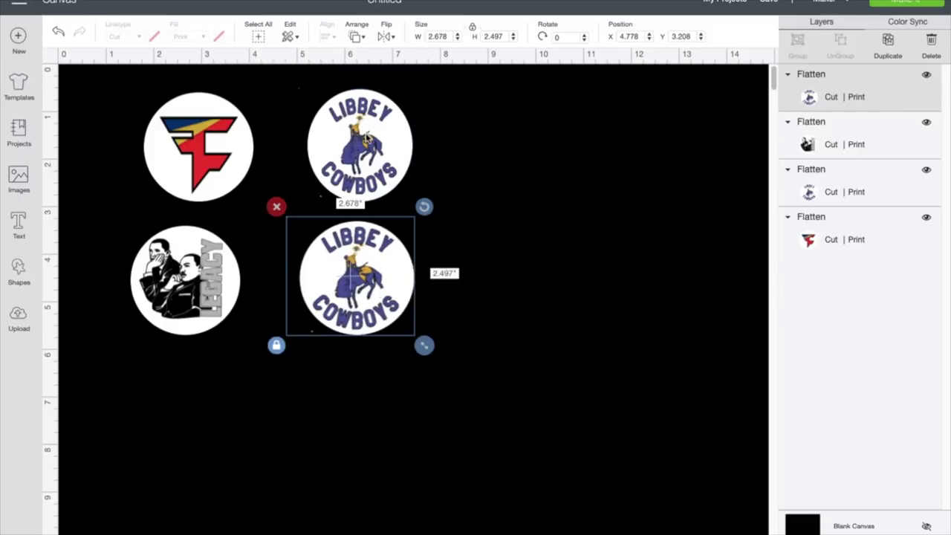
left_click(366, 138)
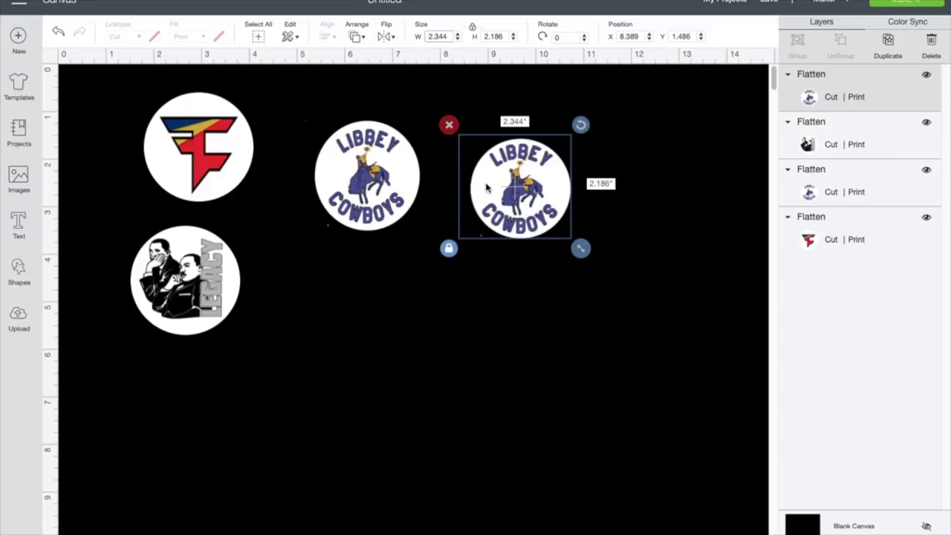
left_click(366, 165)
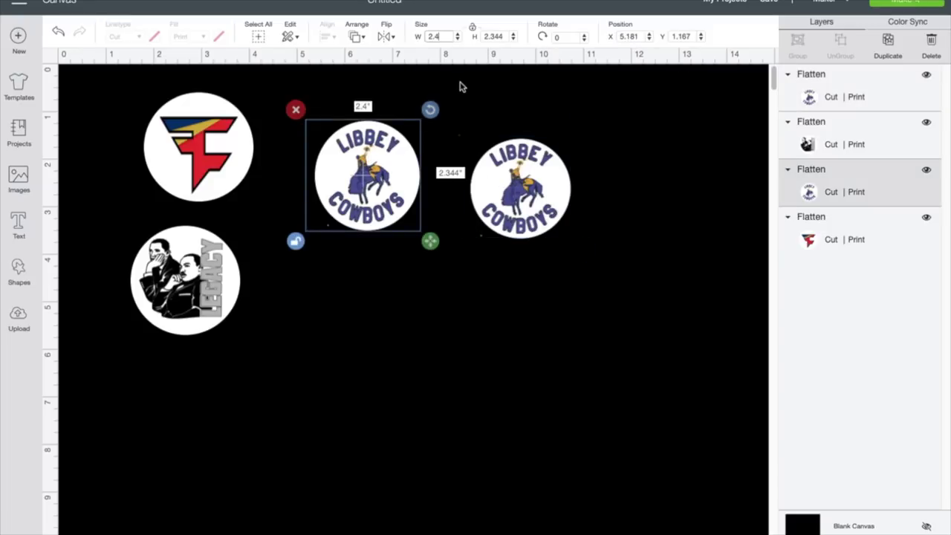
left_click(513, 209)
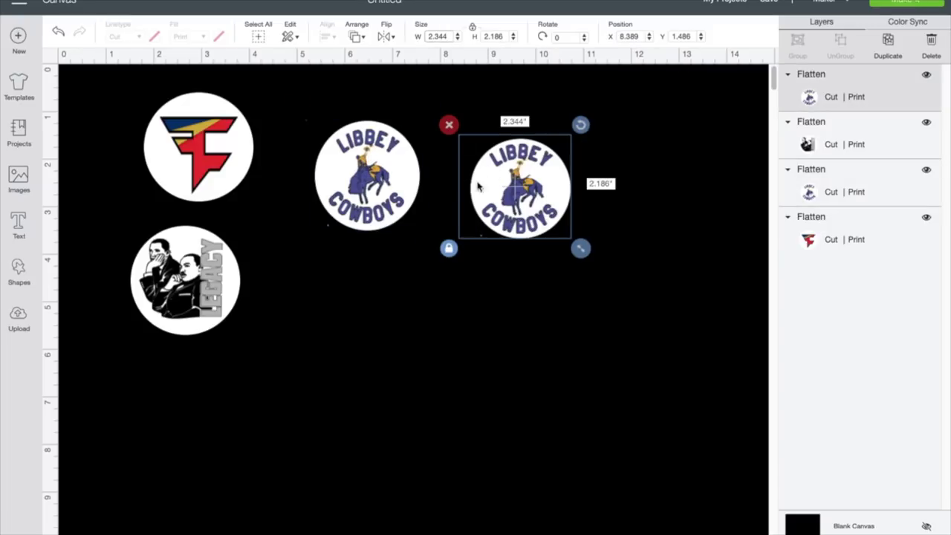
Unlock the second Libbey Cowboys design's proportions, resize it to 2.4 by 2.344 inches and move it slightly farther from the first.
left_click(448, 248)
key("BackSpace")
key("BackSpace")
key("BackSpace")
type("4")
left_click(506, 36)
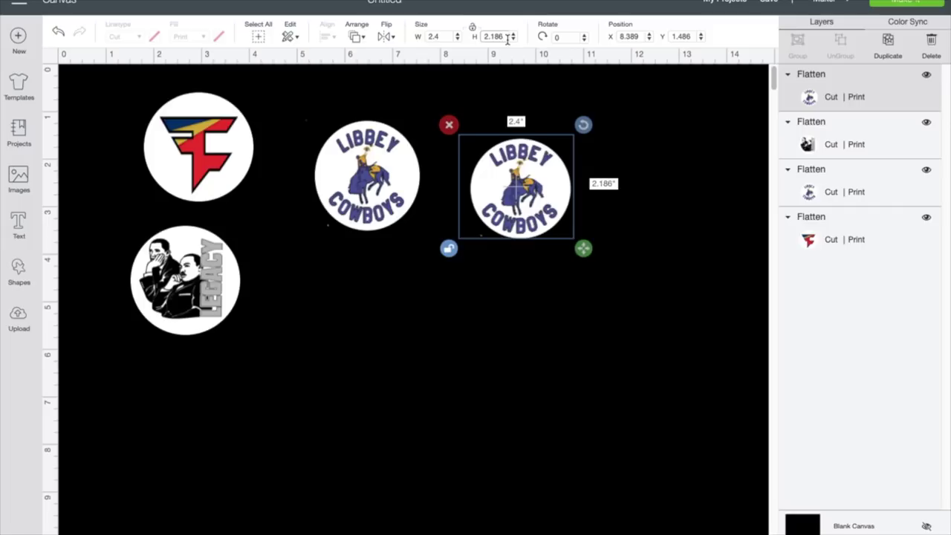
key("BackSpace")
key("BackSpace")
key("BackSpace")
type("3")
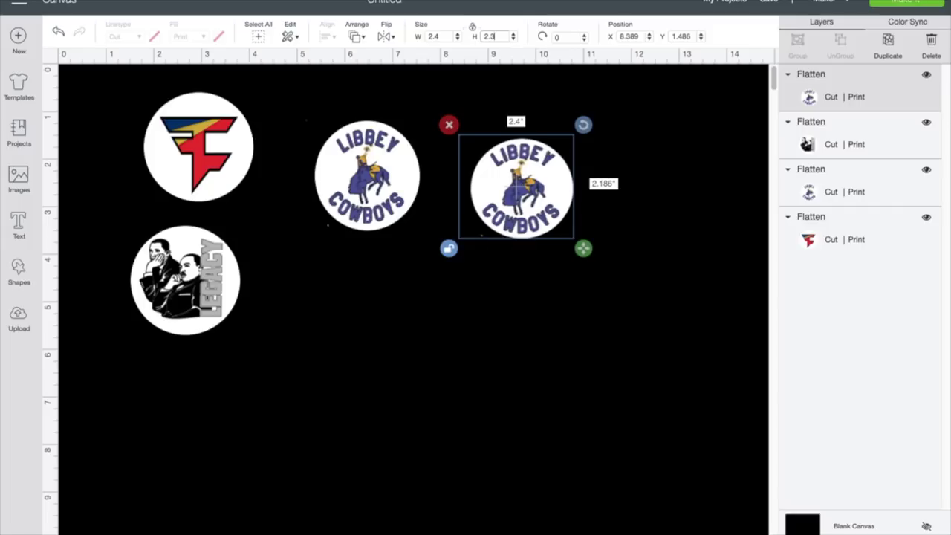
type("44")
key("Return")
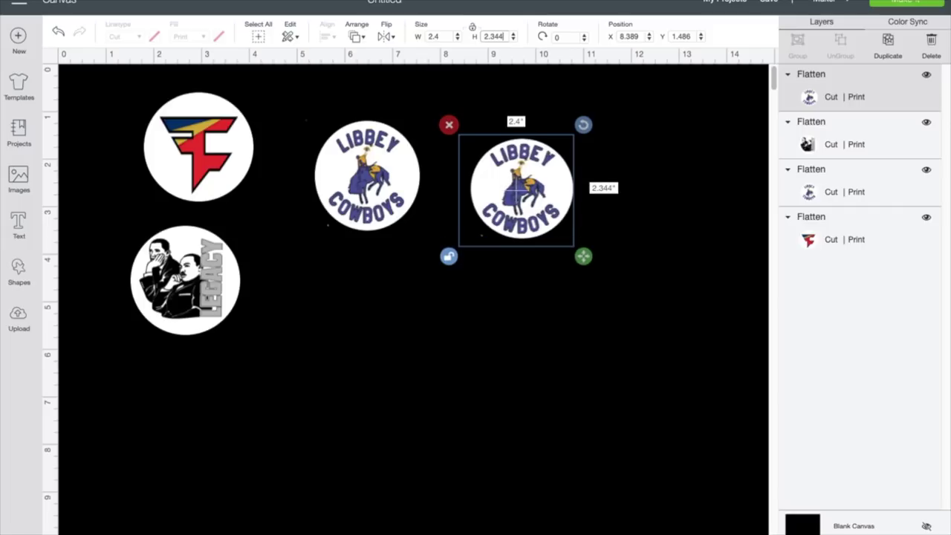
left_click_drag(515, 195, 542, 170)
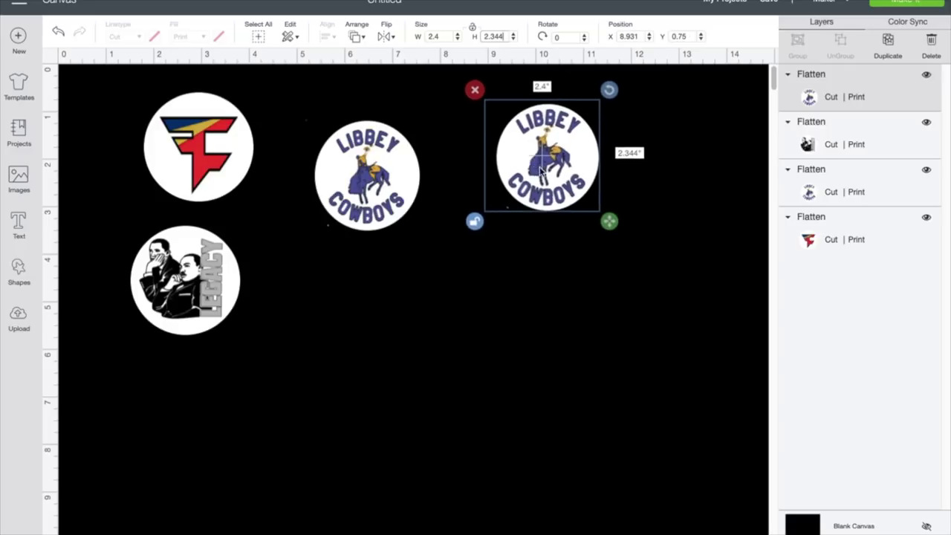
Print one copy of the project with bleed on the EPSON WF-7720 Series and set the cutting material to Copy Paper – 20 lb (75 gsm).
left_click(907, 6)
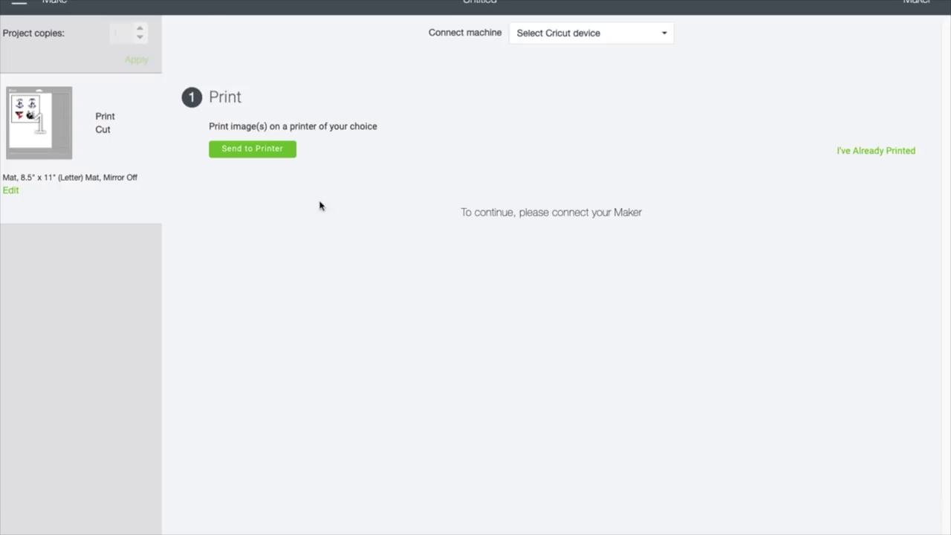
left_click(272, 152)
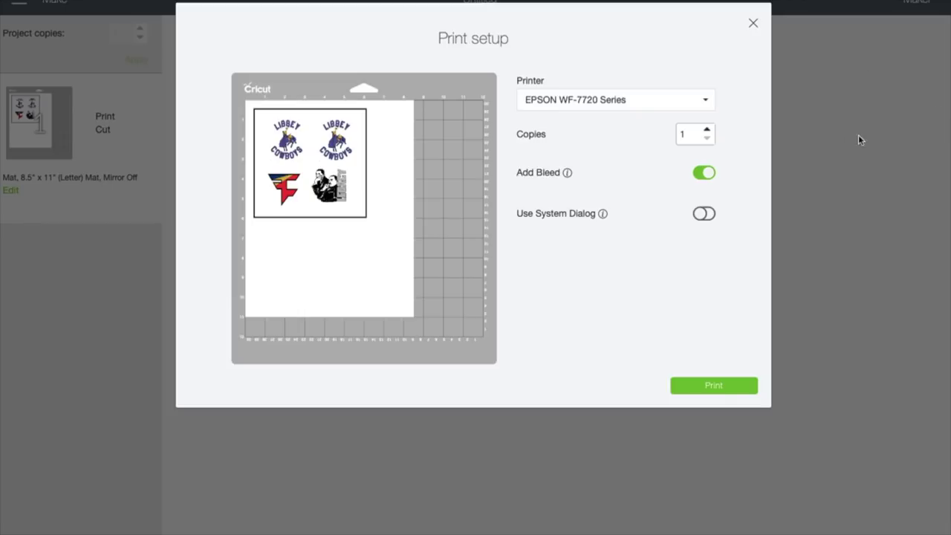
left_click(716, 386)
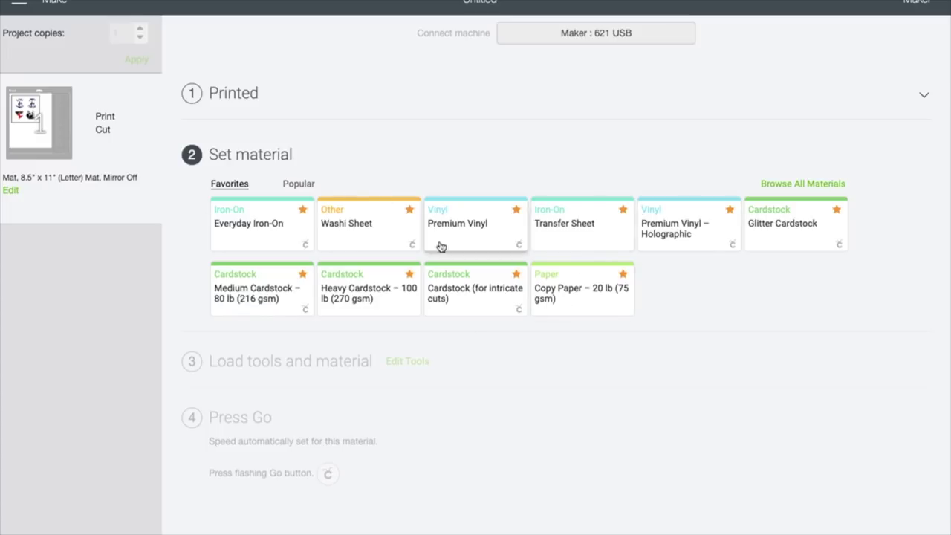
left_click(589, 296)
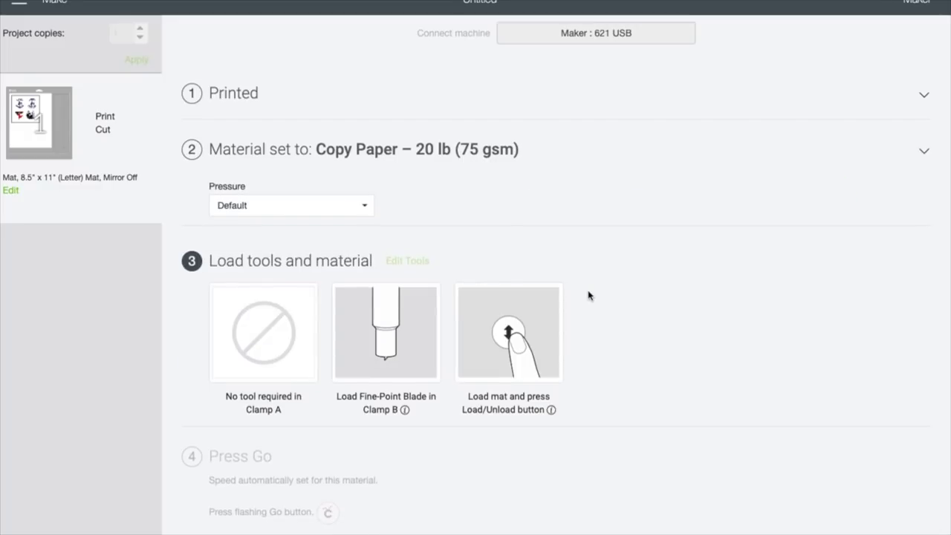